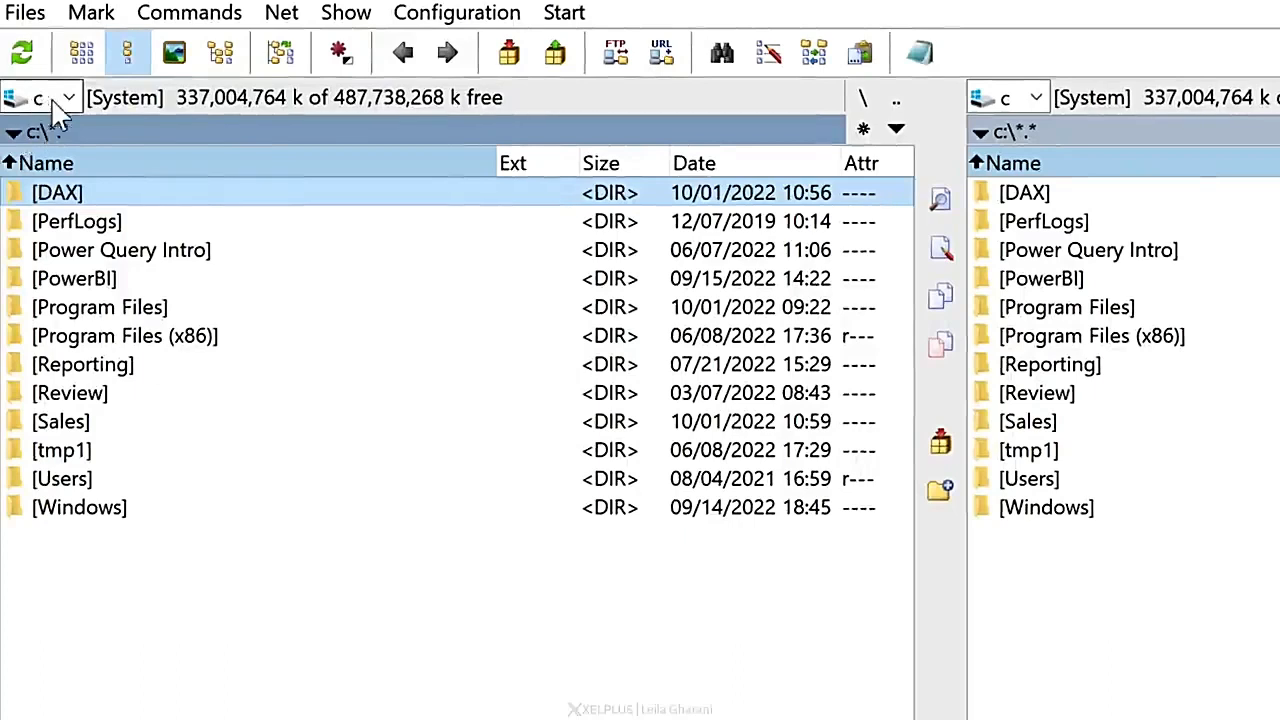
# Step: Open the Sales folder on drive C, look inside its Old subfolder and return to Sales
pyautogui.click(68, 98)
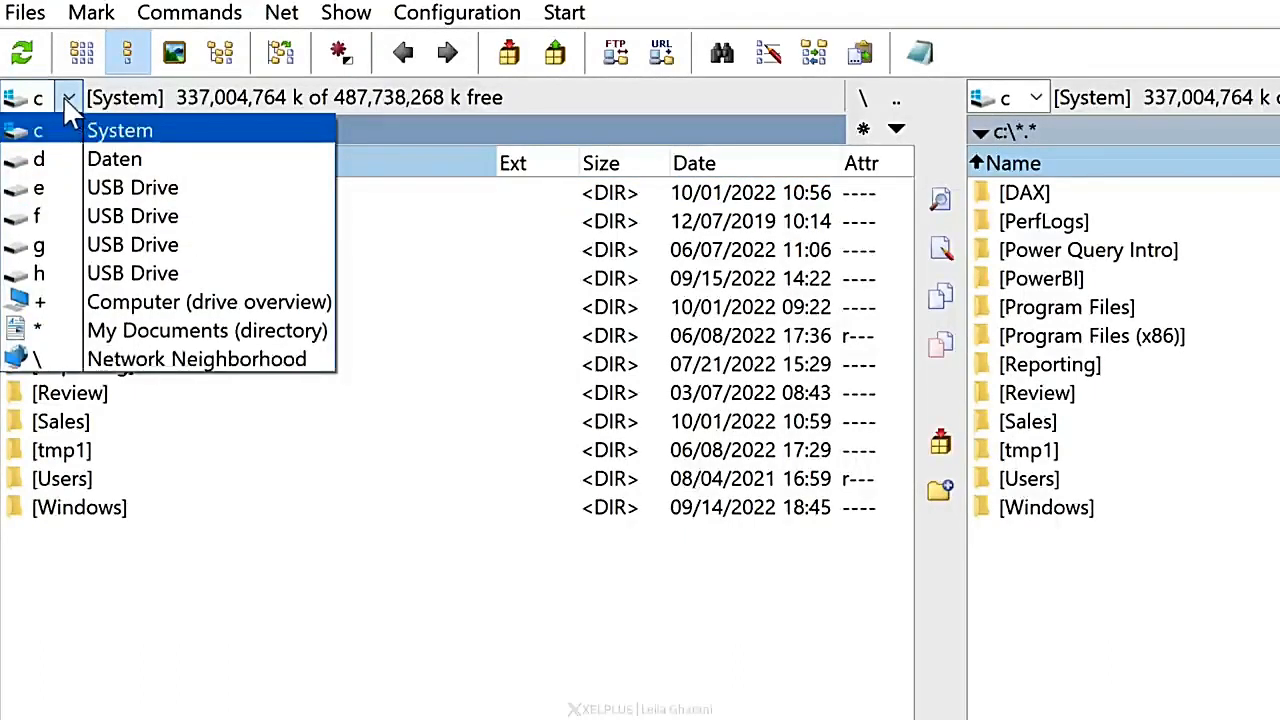
pyautogui.click(300, 535)
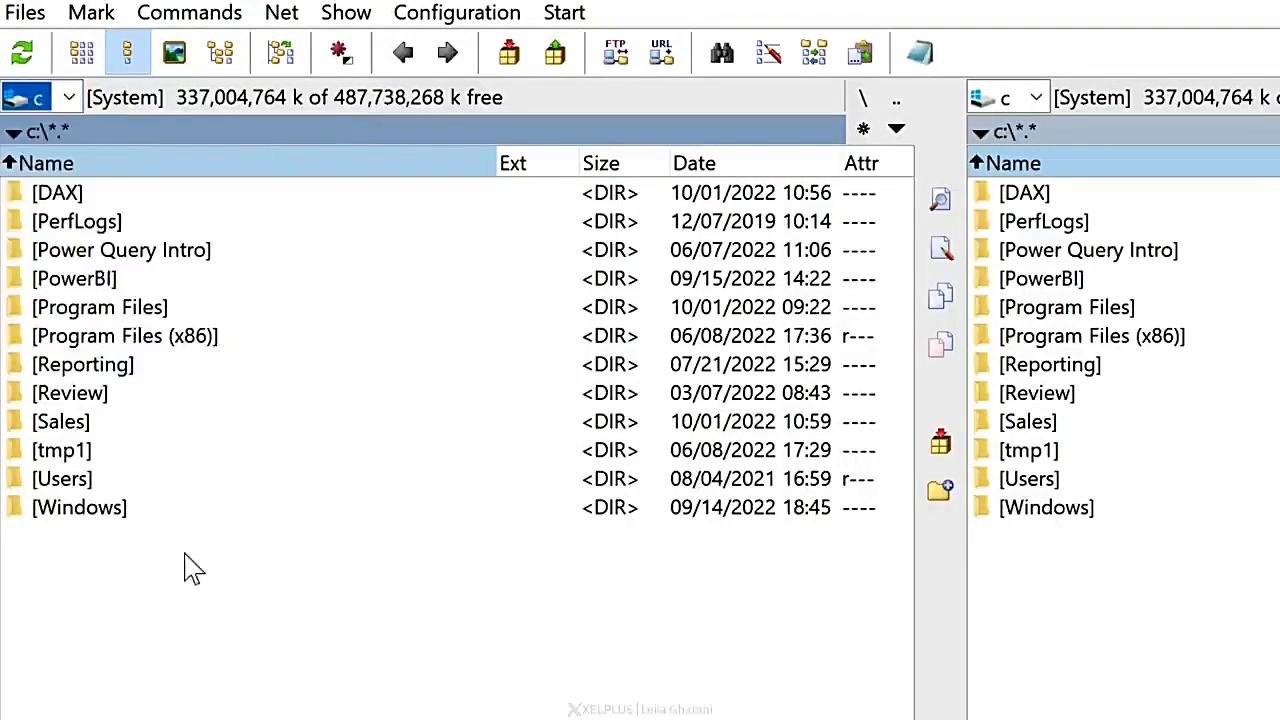
pyautogui.click(70, 424)
pyautogui.doubleClick(80, 428)
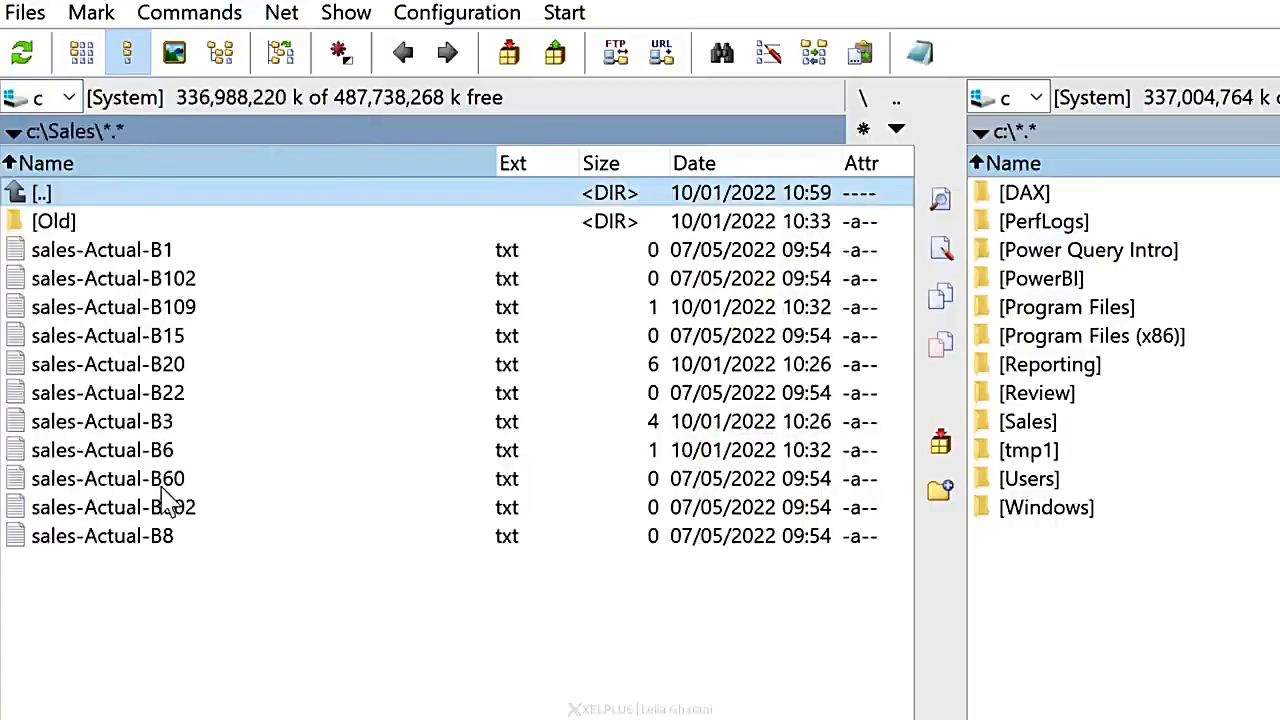
pyautogui.doubleClick(12, 198)
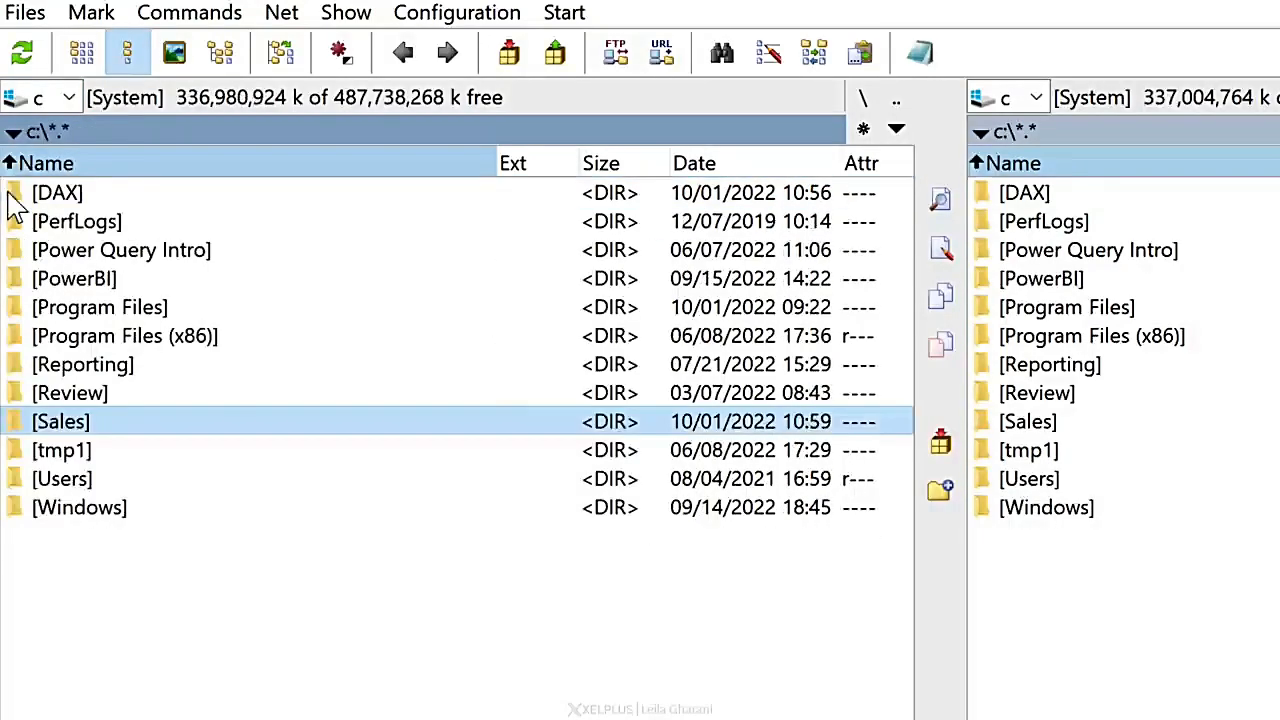
pyautogui.doubleClick(112, 436)
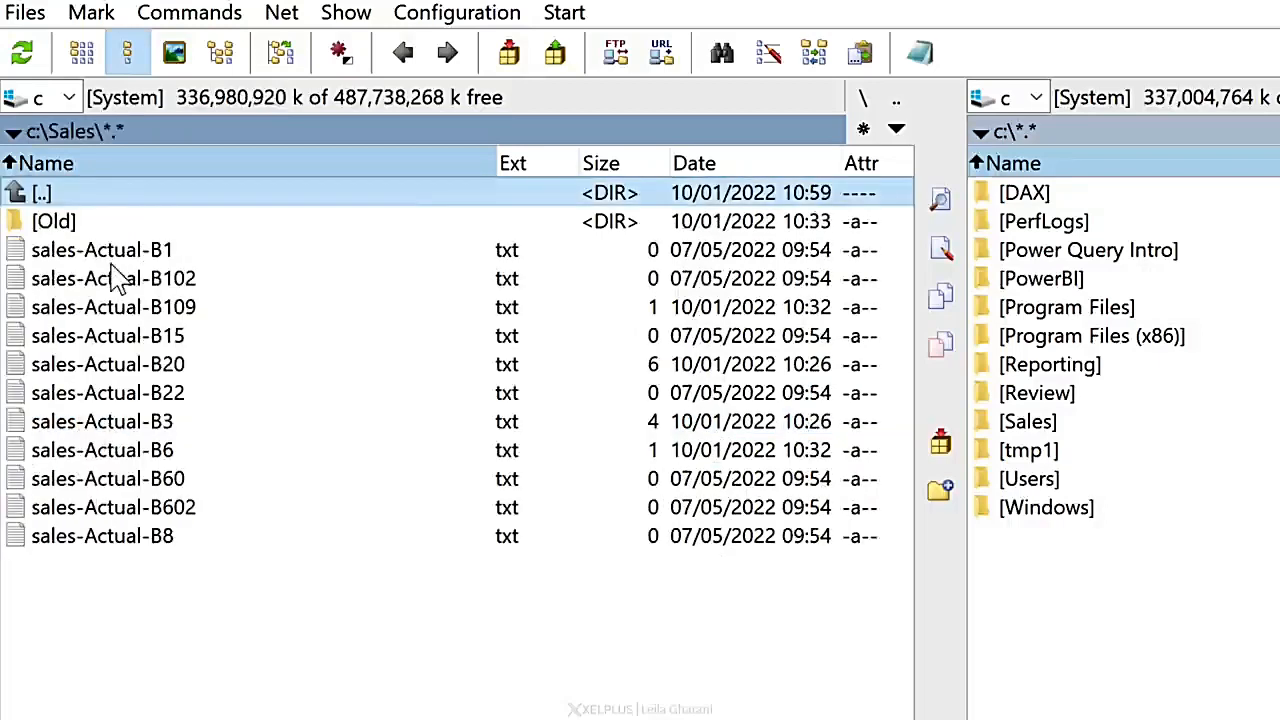
pyautogui.doubleClick(55, 222)
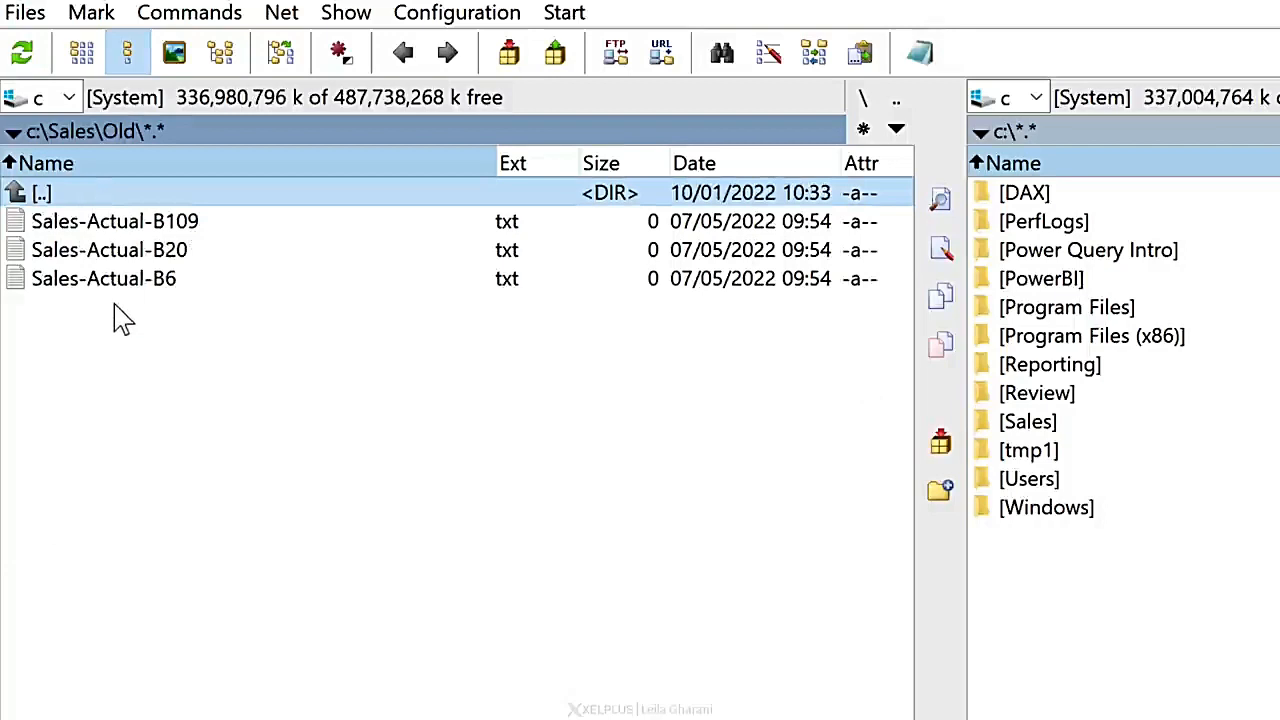
pyautogui.doubleClick(15, 193)
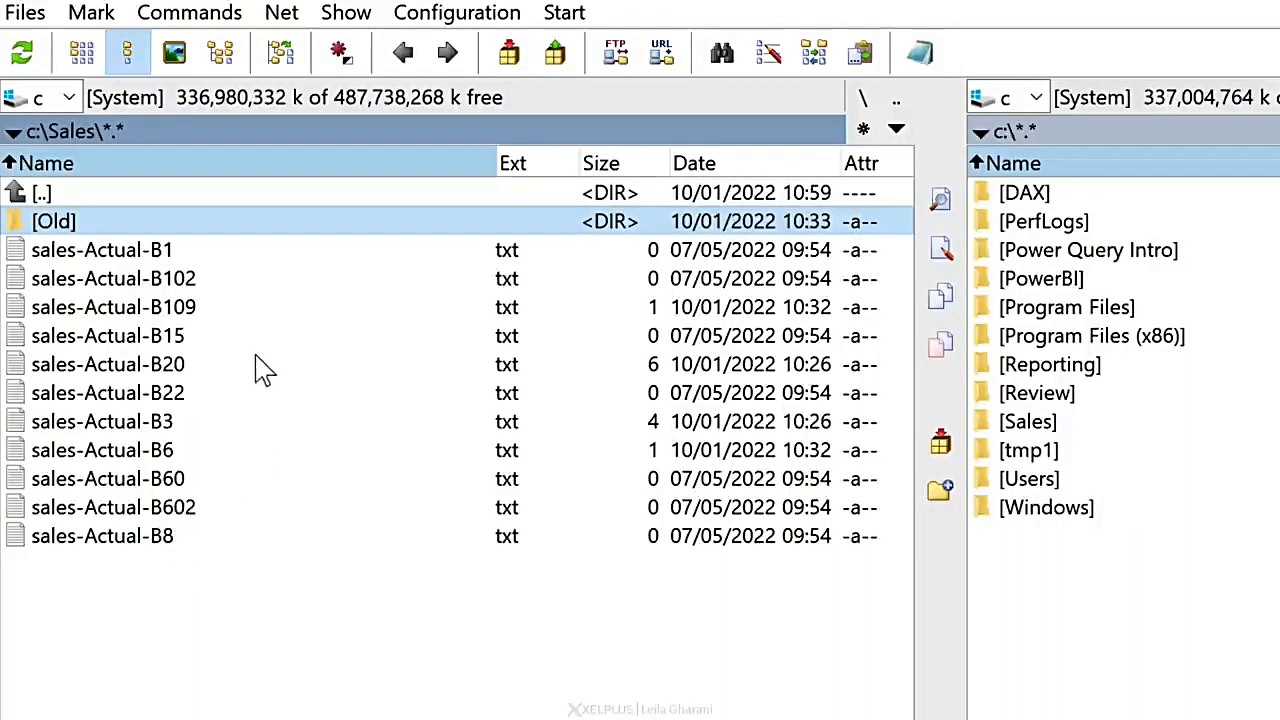
# Step: Copy the full paths of sales-Actual-B109, B6, B602 and B8 into Excel starting at cell A1, then return to Total Commander
pyautogui.click(177, 316)
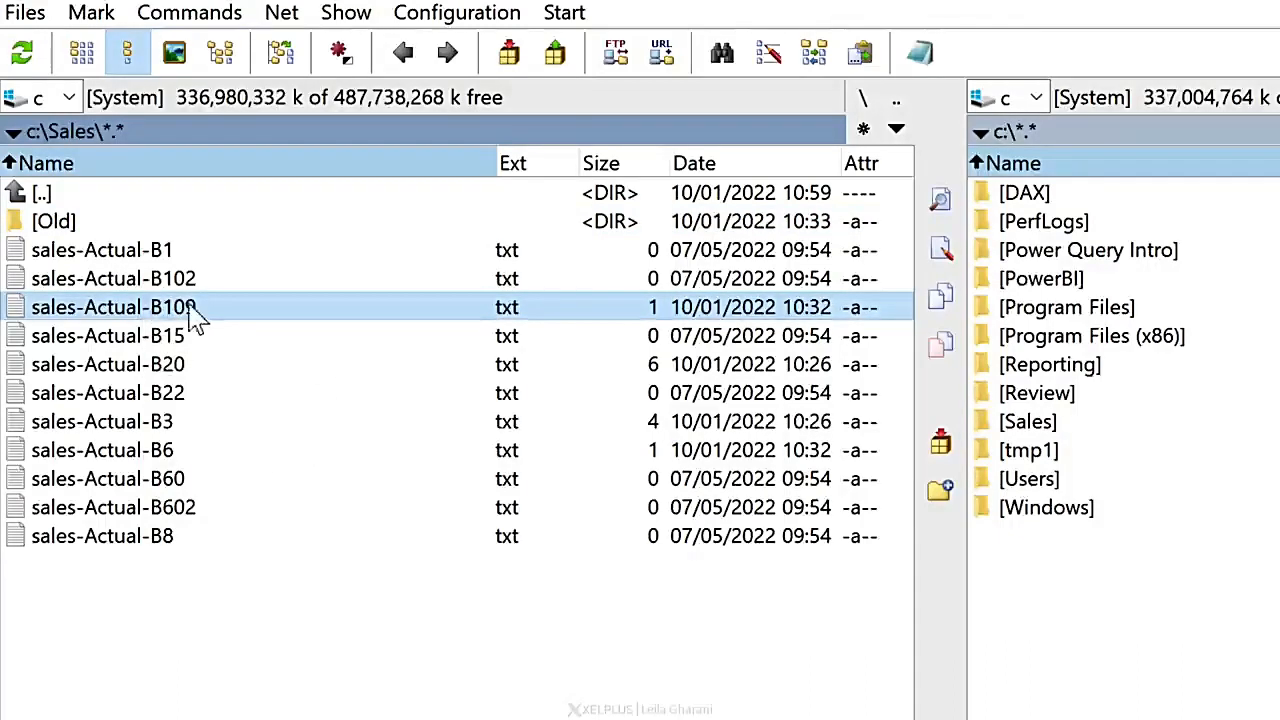
pyautogui.keyDown('ctrl'); pyautogui.click(175, 455); pyautogui.keyUp('ctrl')
pyautogui.keyDown('ctrl'); pyautogui.click(168, 515); pyautogui.keyUp('ctrl')
pyautogui.keyDown('ctrl'); pyautogui.click(128, 543); pyautogui.keyUp('ctrl')
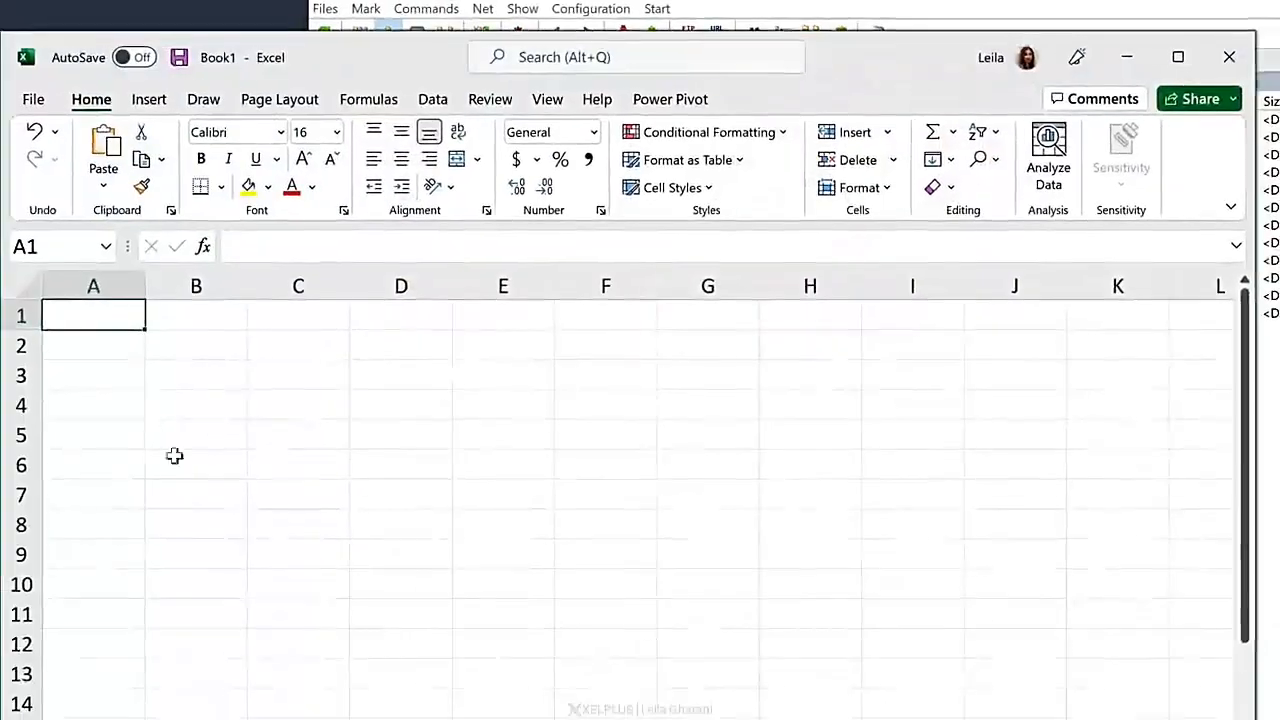
pyautogui.hotkey('ctrl', 'v')
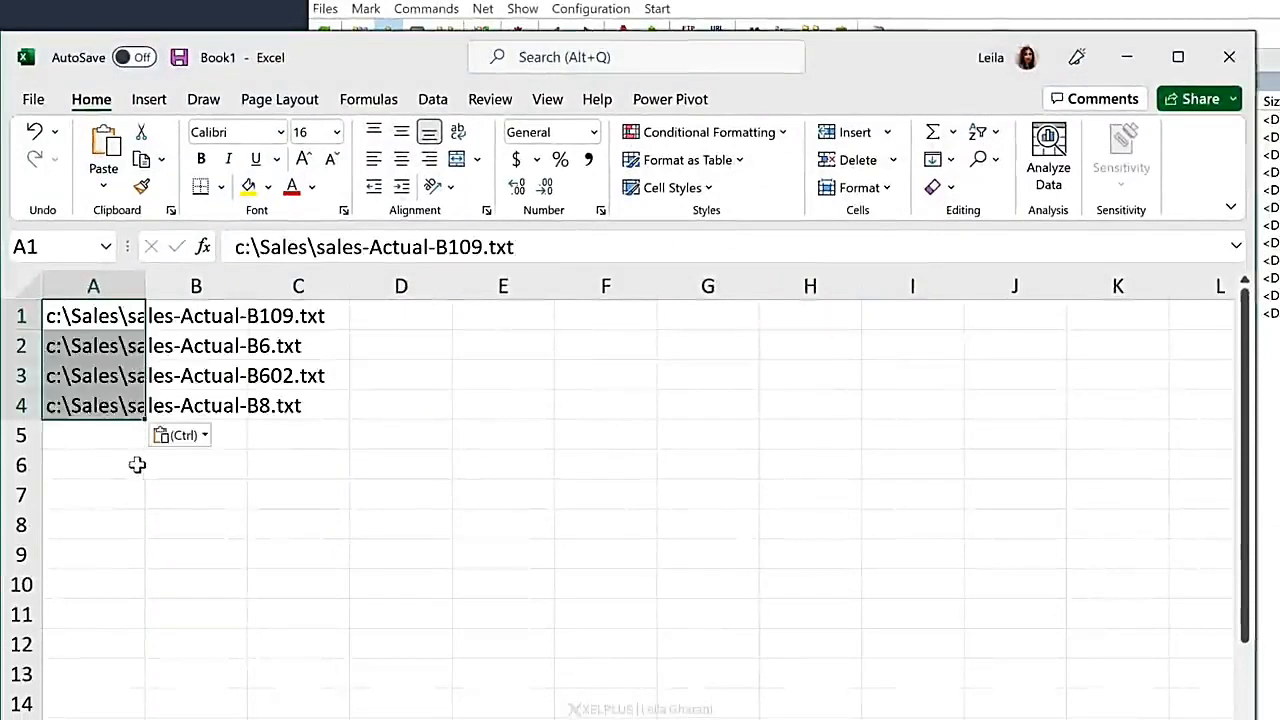
pyautogui.click(118, 461)
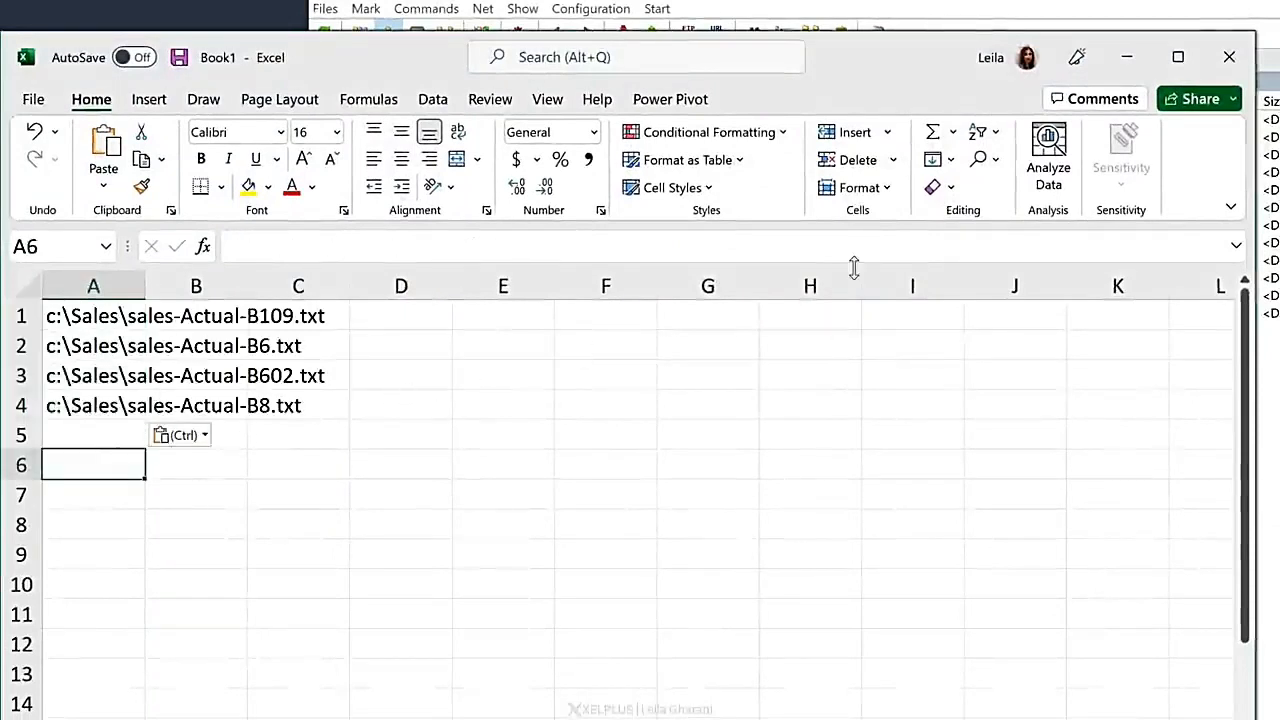
pyautogui.click(1127, 57)
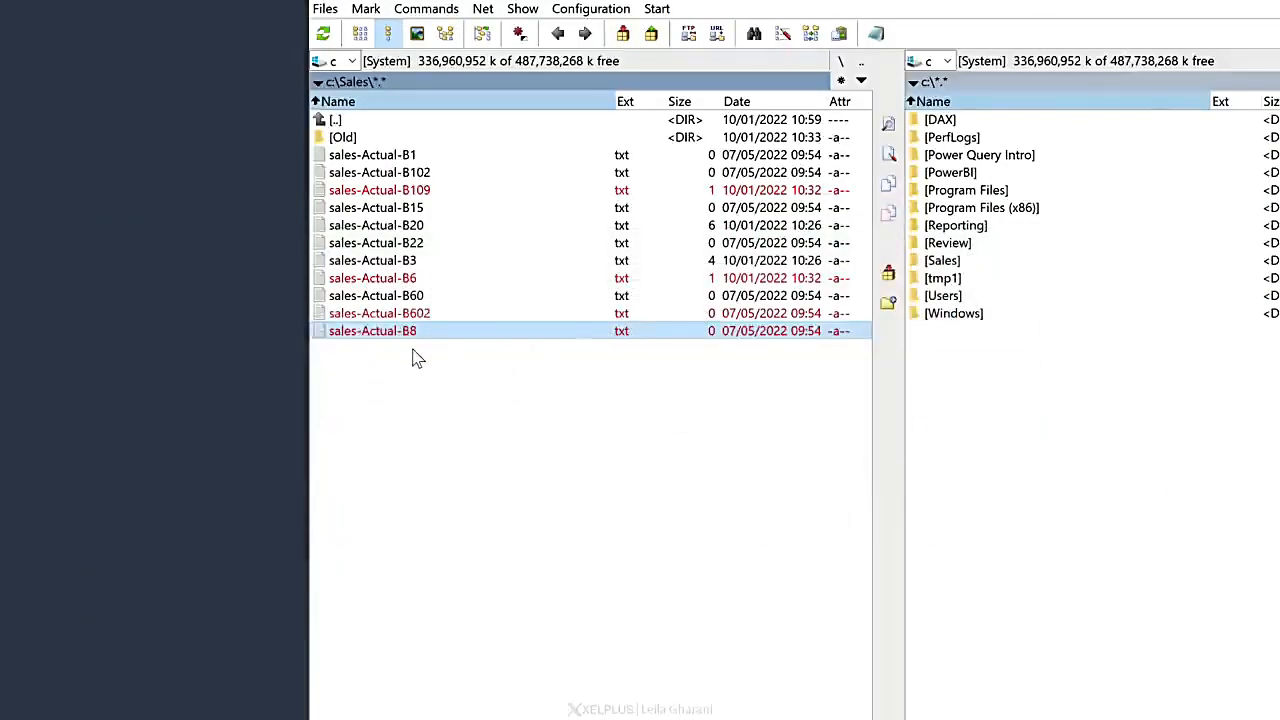
# Step: Copy the full paths of all items in the Sales folder into Excel starting at E1, then return to Total Commander
pyautogui.hotkey('ctrl', 'a')
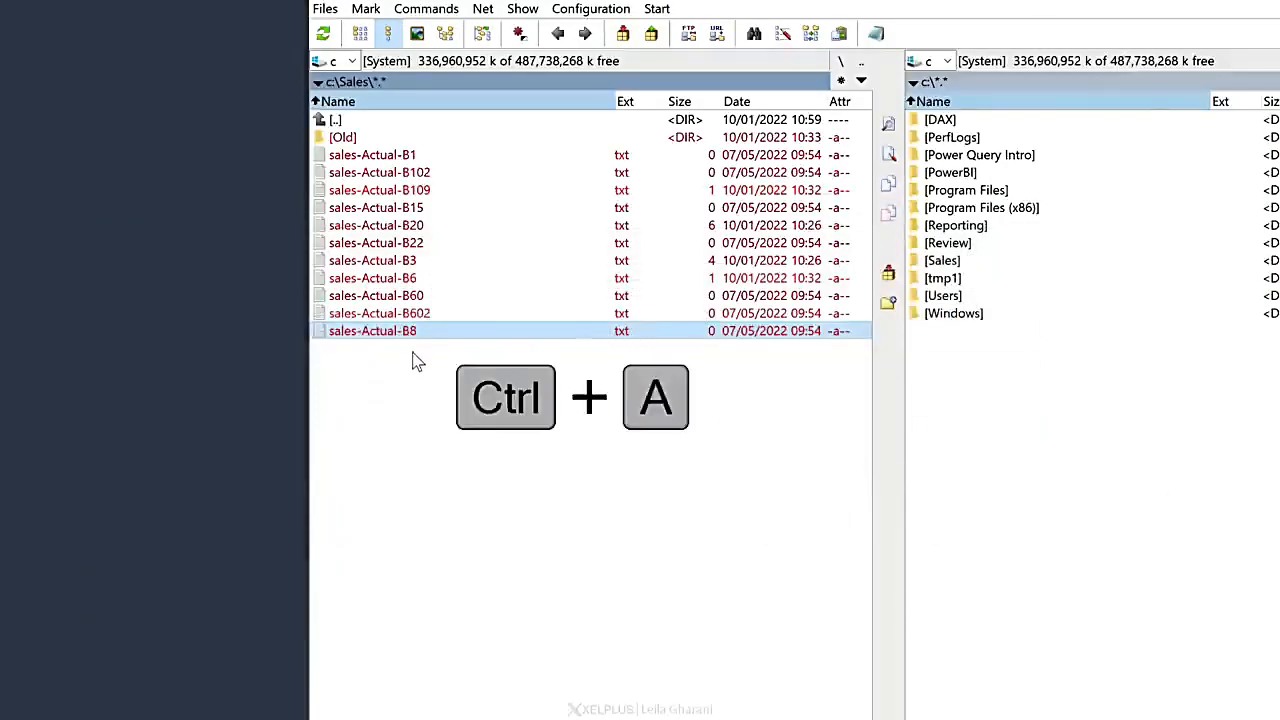
pyautogui.click(840, 35)
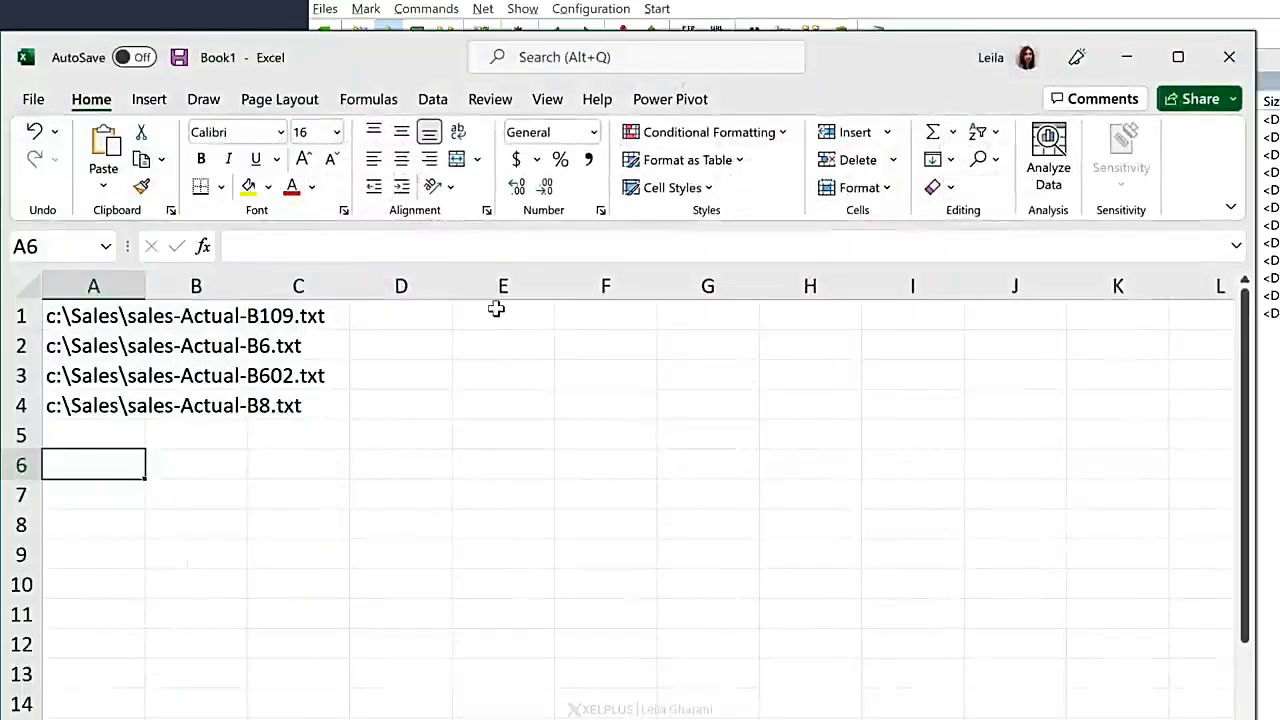
pyautogui.click(496, 309)
pyautogui.write('c:\\Sales\\Old\\ c:\\Sales\\sales-Actual-B1.txt c:\\Sales\\sales-Actual-B102.txt c:\\Sales\\sales-Actual-B109.txt c:\\Sales\\sales-Actual-B15.txt c:\\Sales\\sales-Actual-B20.txt c:\\Sales\\sales-Actual-B22.txt c:\\Sales\\sales-Actual-B3.txt c:\\Sales\\sales-Actual-B6.txt c:\\Sales\\sales-Actual-B60.txt c:\\Sales\\sales-Actual-B602.txt c:\\Sales\\sales-Actual-B8.txt')
pyautogui.click(490, 347)
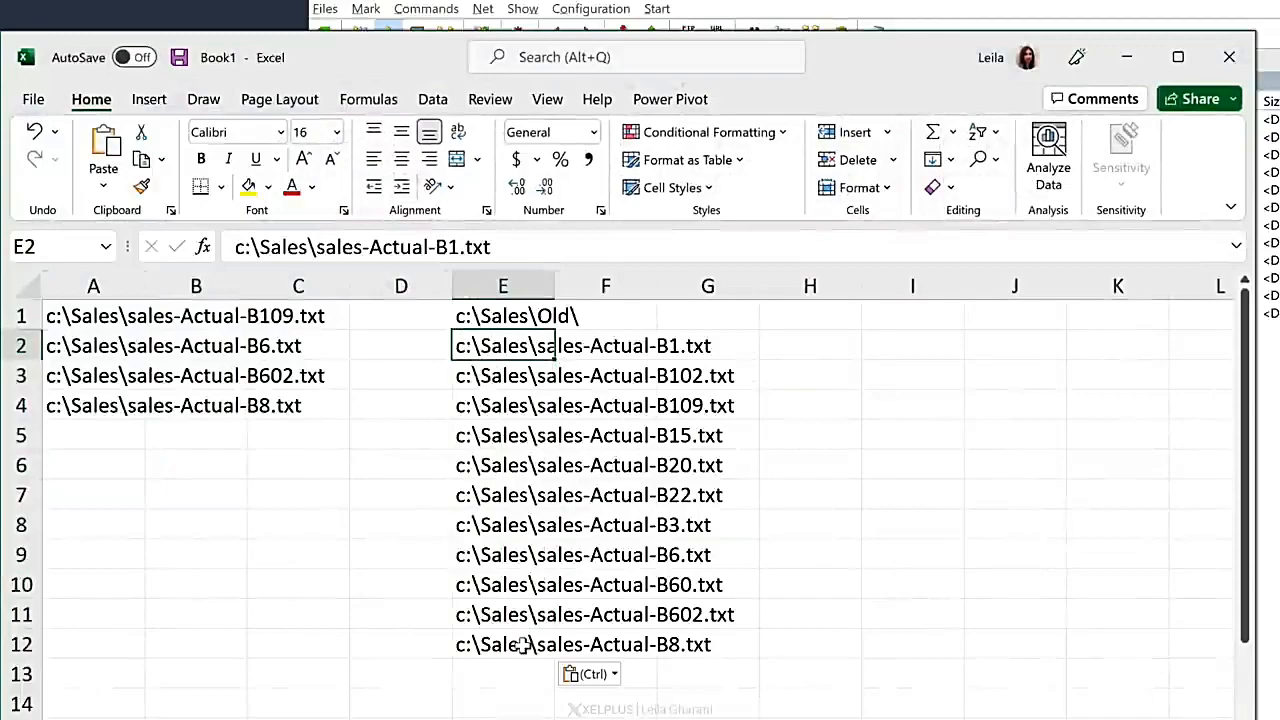
pyautogui.click(1127, 57)
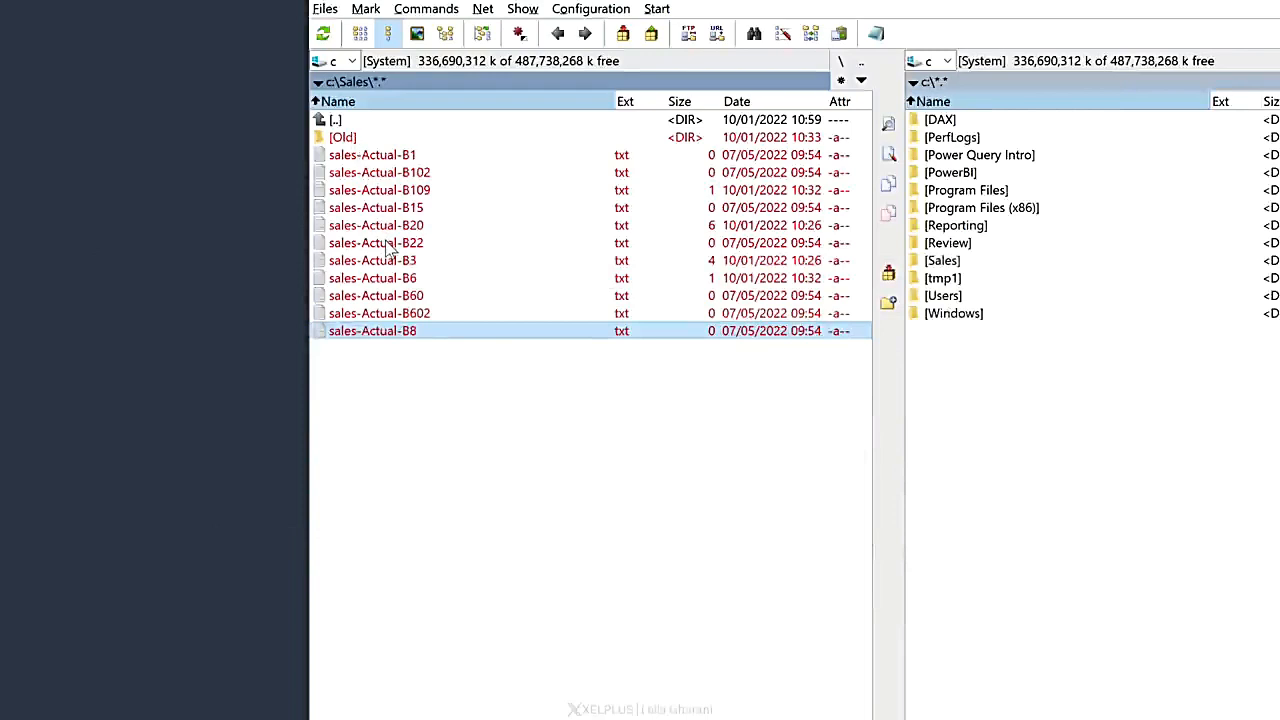
# Step: List the Sales files together with those in subfolders and copy all their full paths into Excel starting at H1
pyautogui.hotkey('ctrl', 'b')
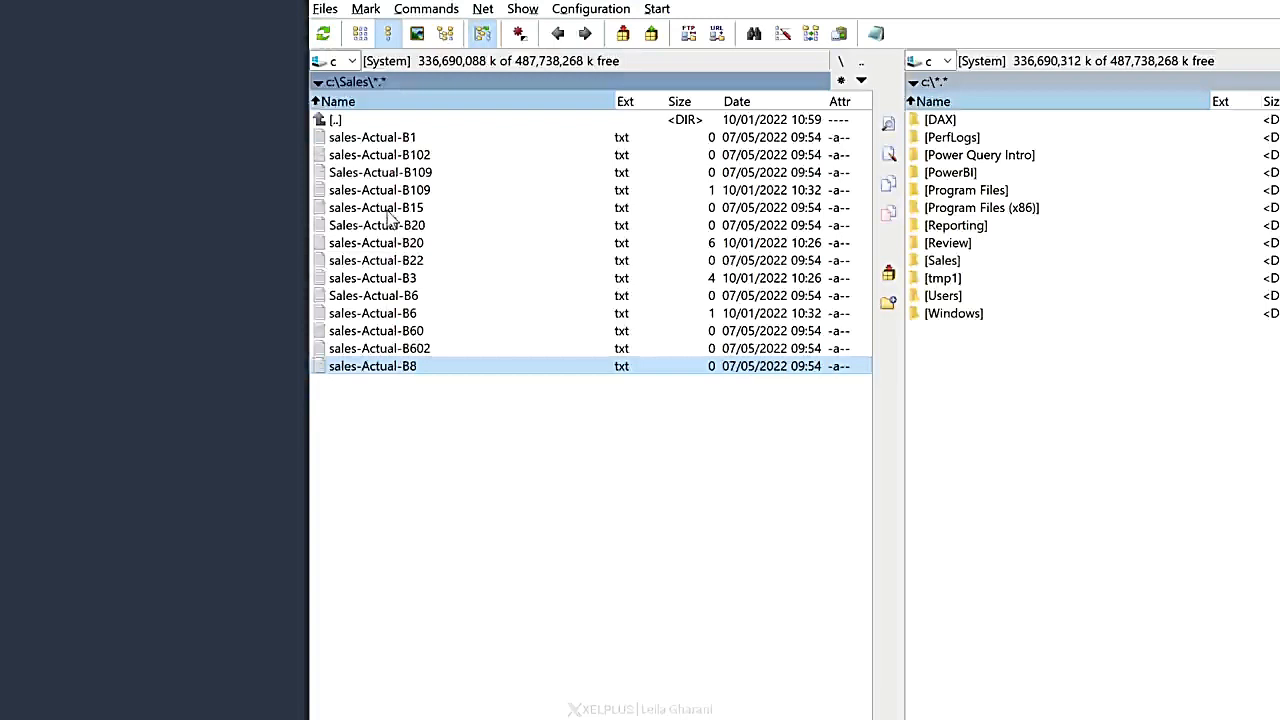
pyautogui.hotkey('ctrl', 'a')
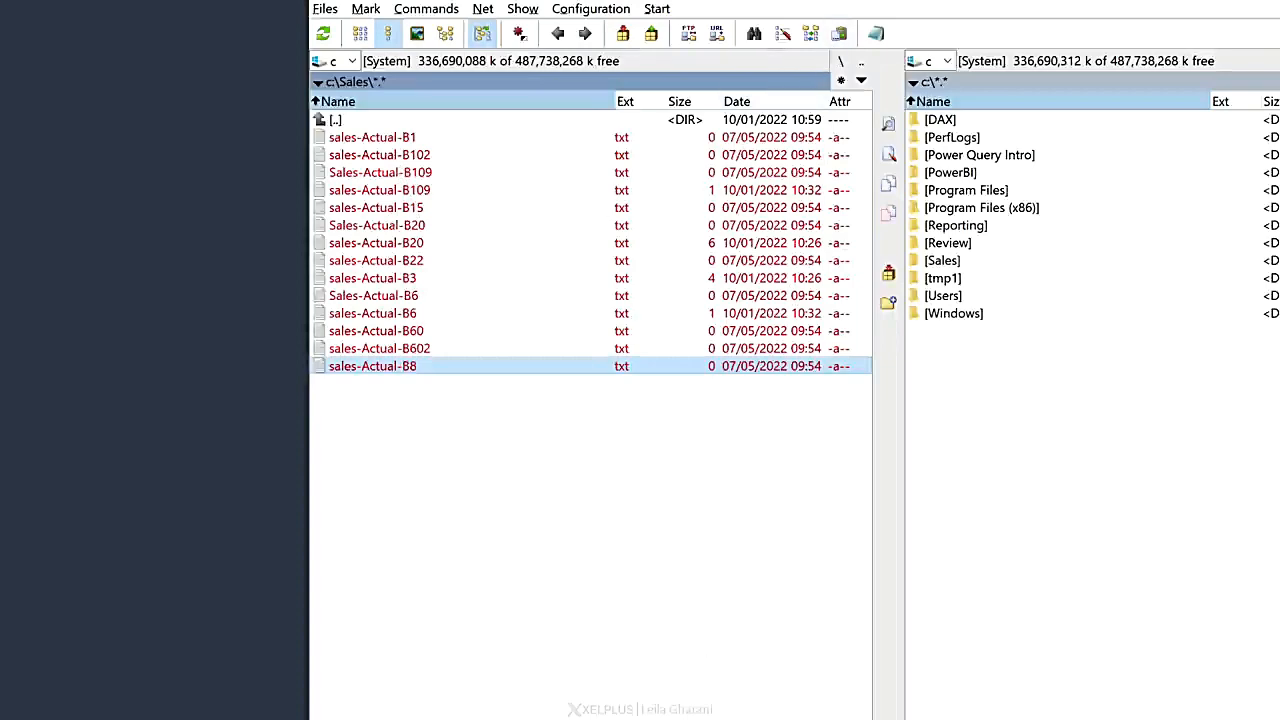
pyautogui.hotkey('alt', 'Tab')
pyautogui.click(851, 314)
pyautogui.write('c:\\Sales\\sales-Actual-B1.txt c:\\Sales\\sales-Actual-B102.txt c:\\Sales\\Old\\Sales-Actual-B109.txt c:\\Sales\\sales-Actual-B109.txt c:\\Sales\\sales-Actual-B15.txt c:\\Sales\\Old\\Sales-Actual-B20.txt c:\\Sales\\sales-Actual-B20.txt c:\\Sales\\sales-Actual-B22.txt c:\\Sales\\sales-Actual-B3.txt c:\\Sales\\Old\\Sales-Actual-B6.txt c:\\Sales\\sales-Actual-B6.txt c:\\Sales\\sales-Actual-B60.txt c:\\Sales\\sales-Actual-B602.txt c:\\Sales\\sales-Actual-B8.txt')
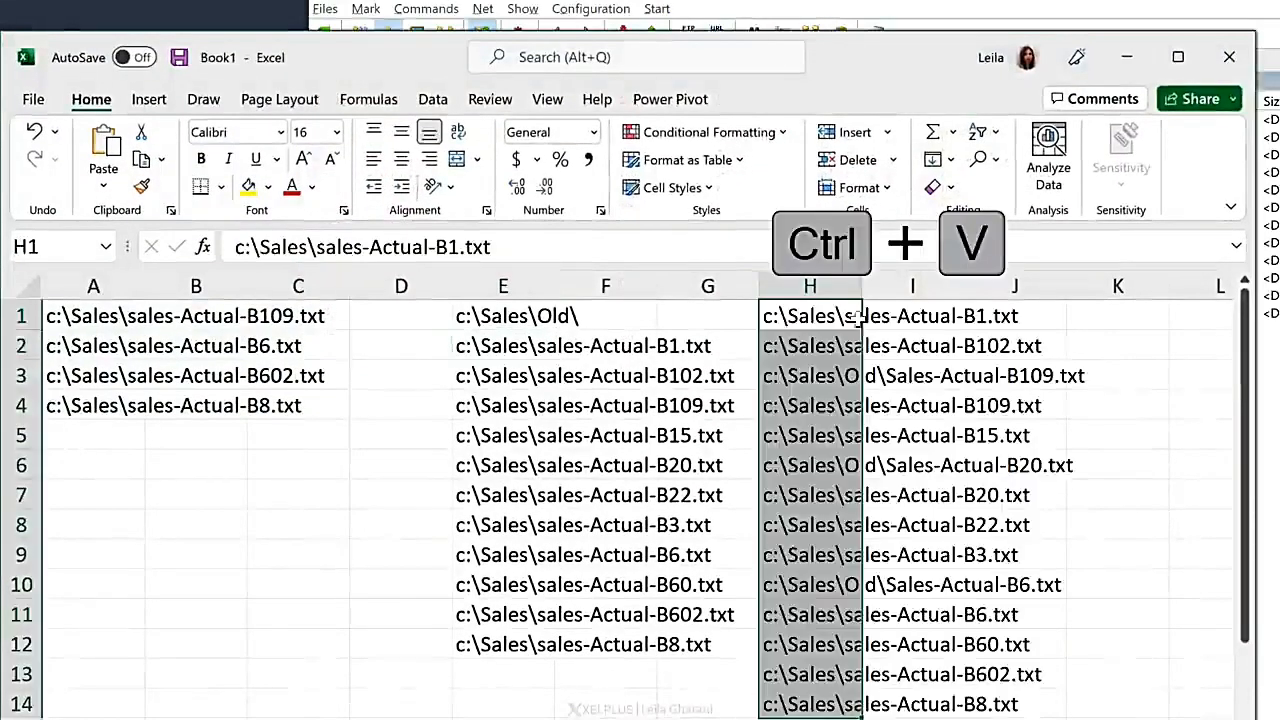
# Step: Check the paths from the Old subfolder in column H, then return to Total Commander
pyautogui.click(810, 378)
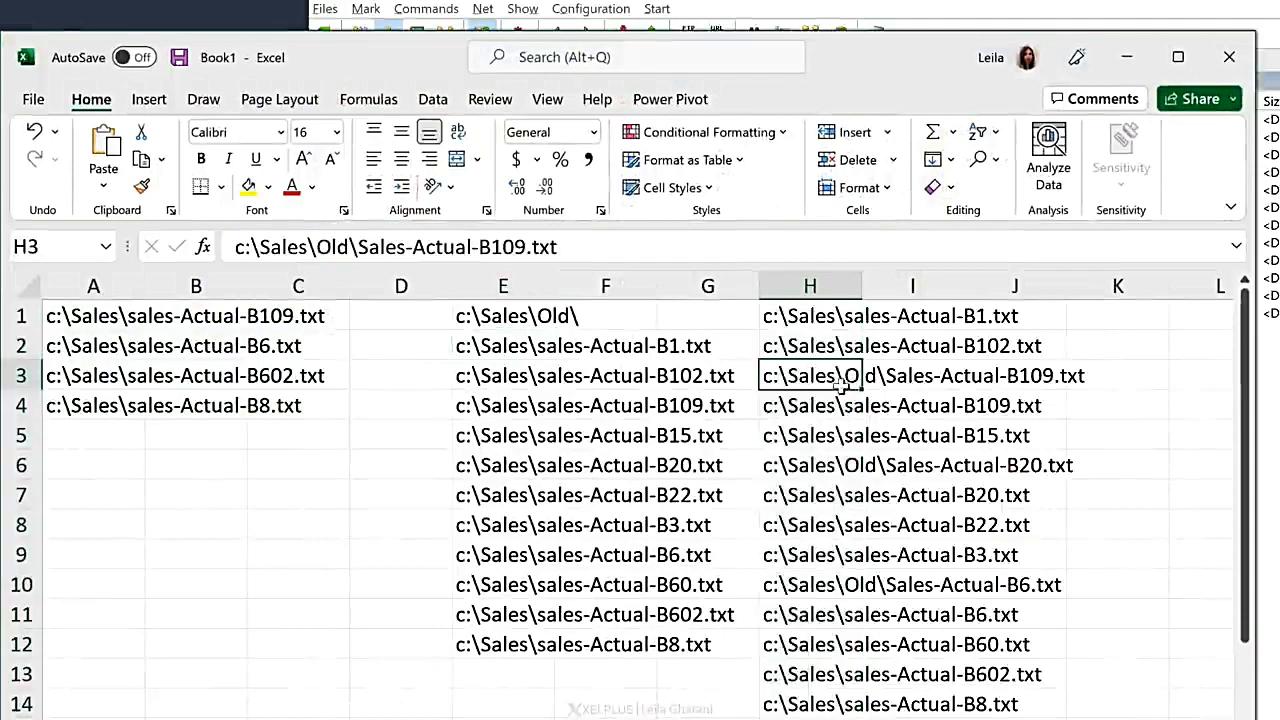
pyautogui.click(788, 462)
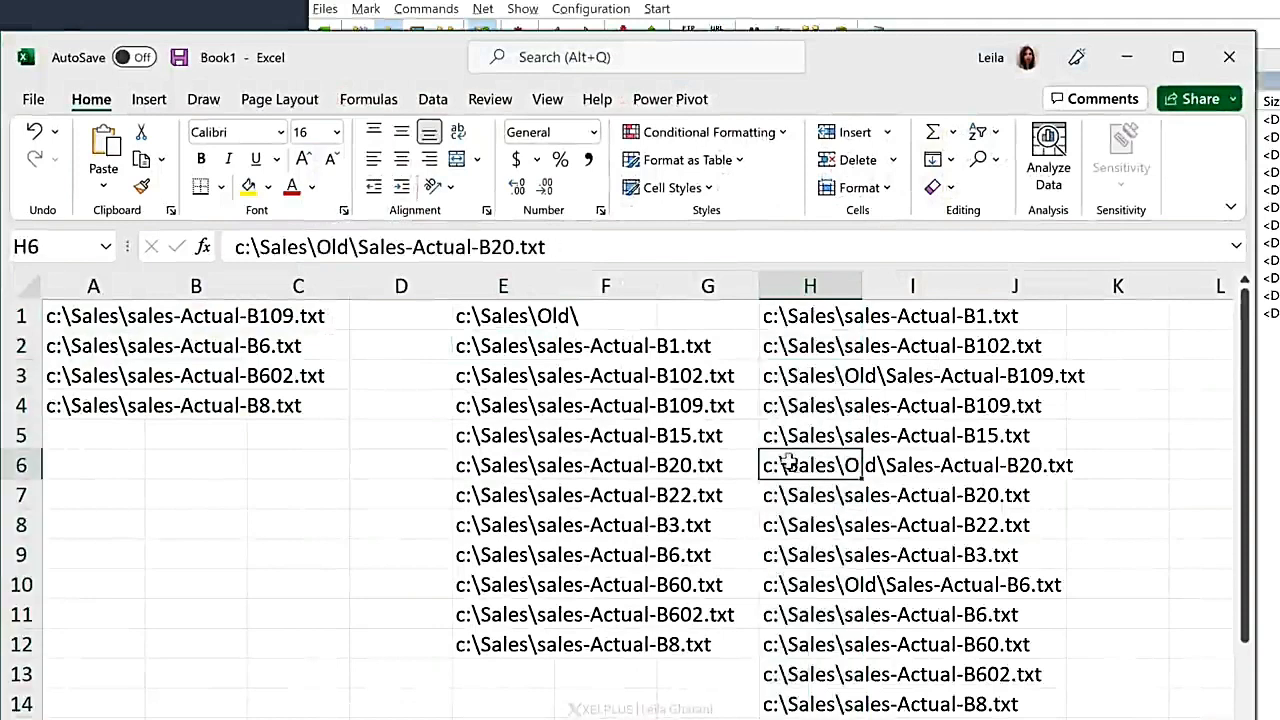
pyautogui.click(778, 587)
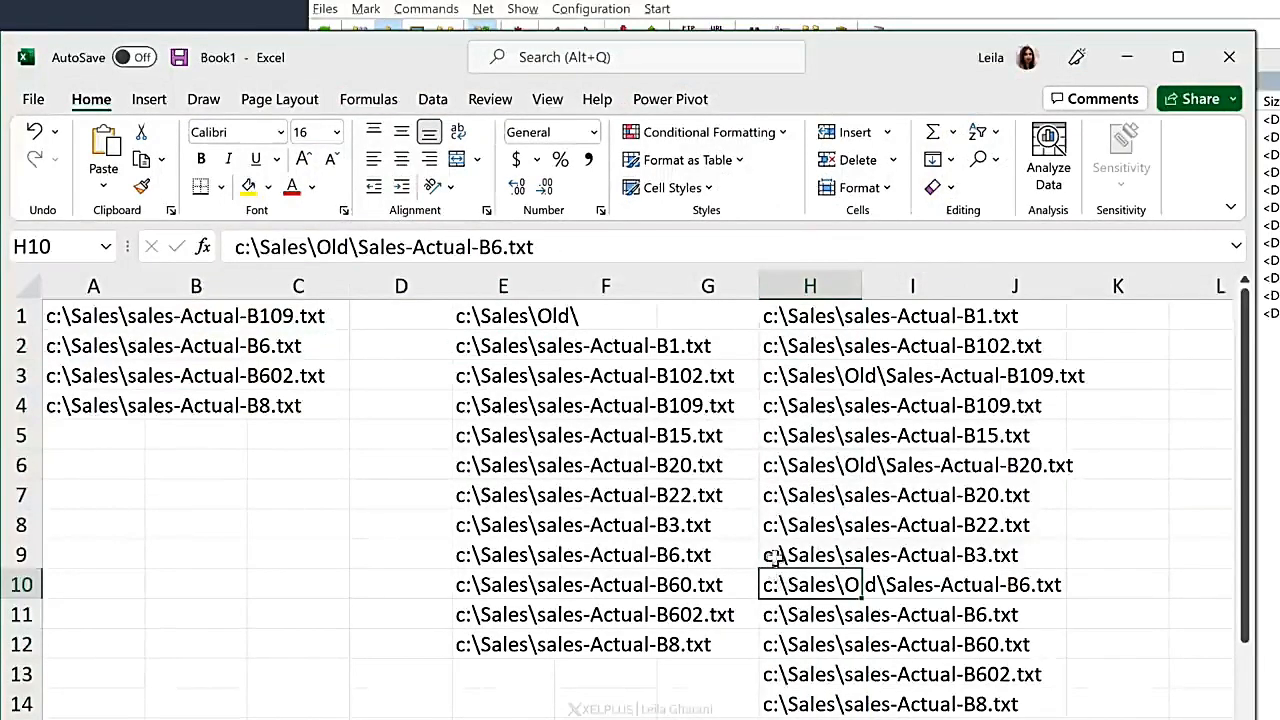
pyautogui.click(1127, 57)
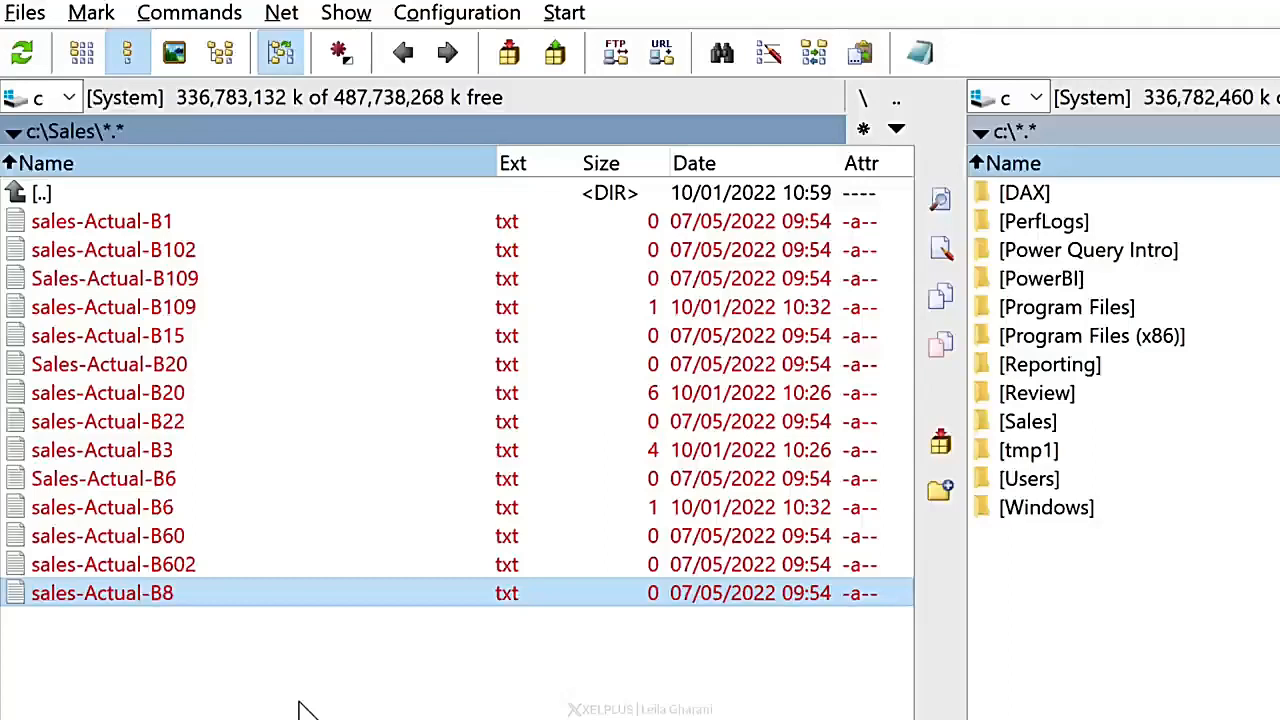
# Step: Leave the branch view and mark everything in Sales except sales-Actual-B20, B3 and B602 by inverting their selection
pyautogui.hotkey('ctrl', 'b')
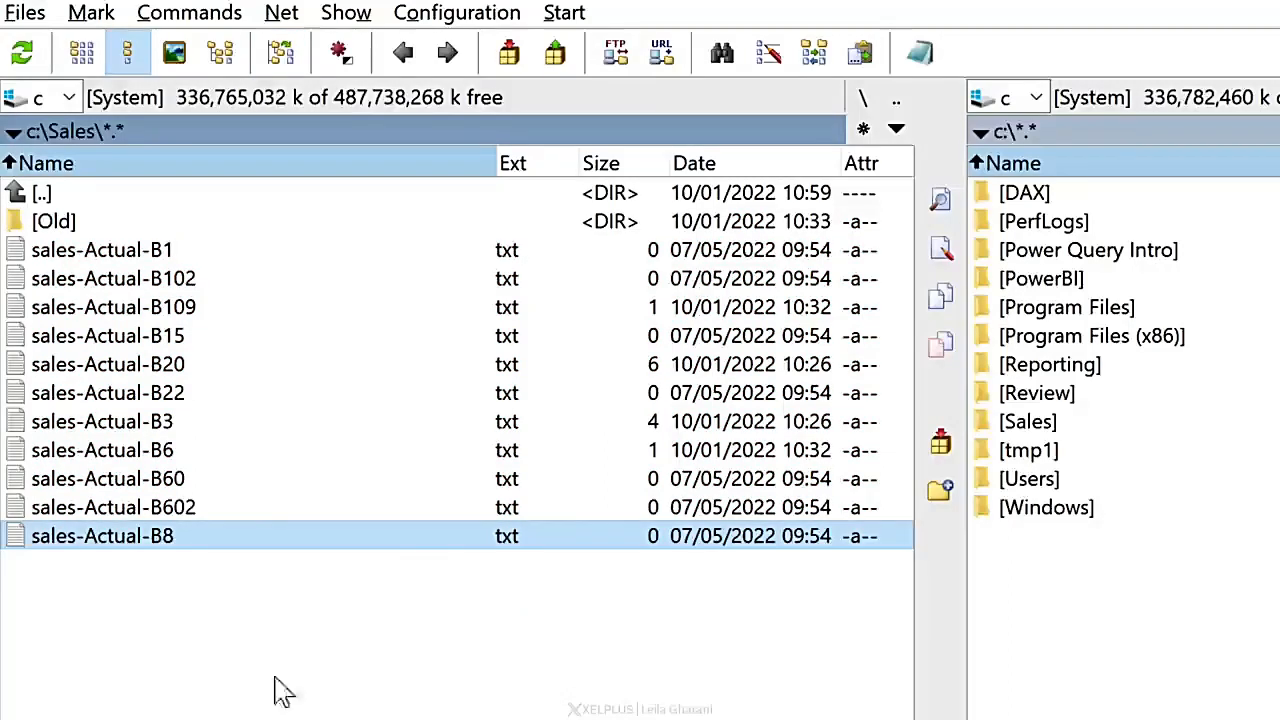
pyautogui.click(171, 366)
pyautogui.keyDown('ctrl'); pyautogui.click(163, 425); pyautogui.keyUp('ctrl')
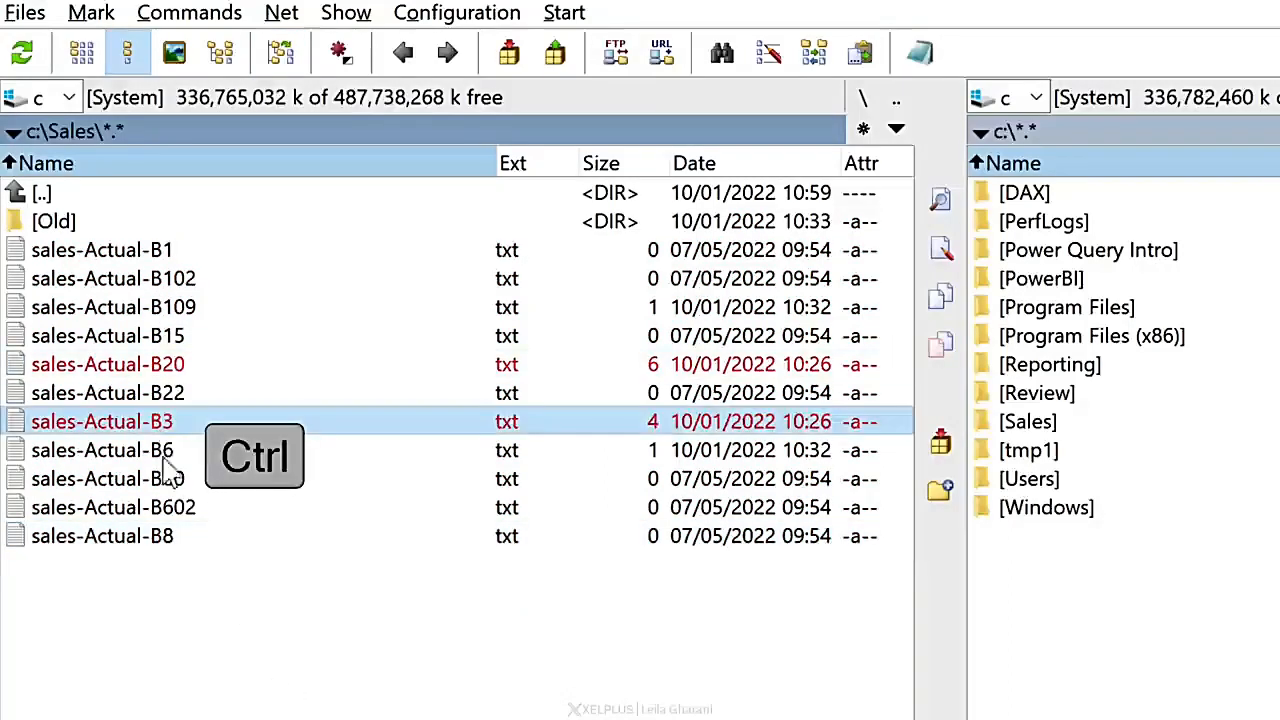
pyautogui.keyDown('ctrl'); pyautogui.click(170, 508); pyautogui.keyUp('ctrl')
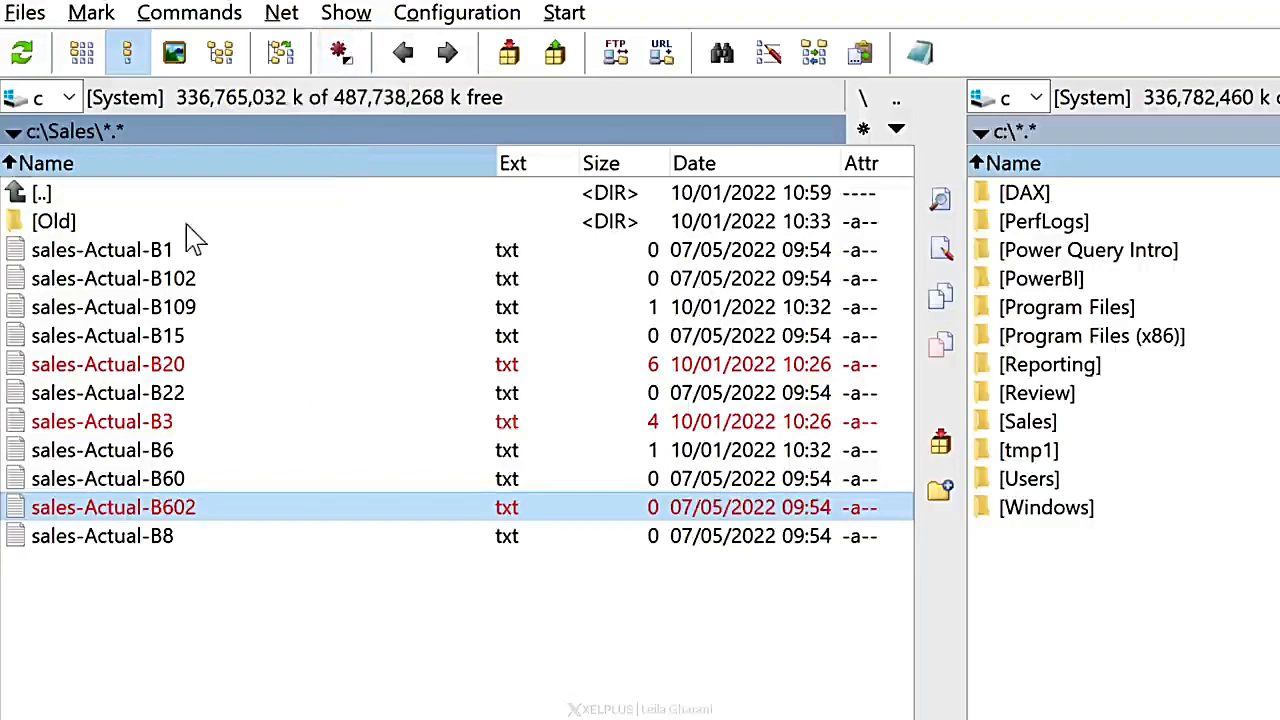
pyautogui.click(339, 52)
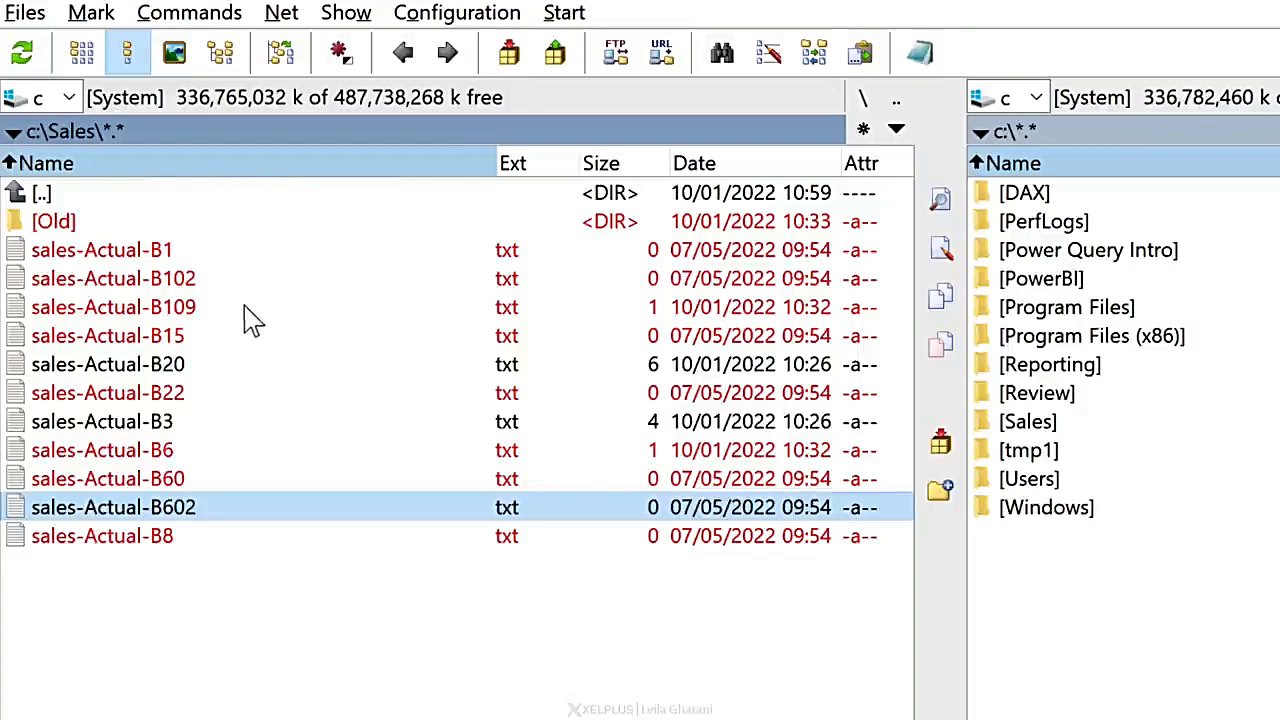
# Step: Unmark the Old folder and the files sales-Actual-B1 and sales-Actual-B102
pyautogui.rightClick(55, 224)
pyautogui.rightClick(80, 251)
pyautogui.rightClick(95, 280)
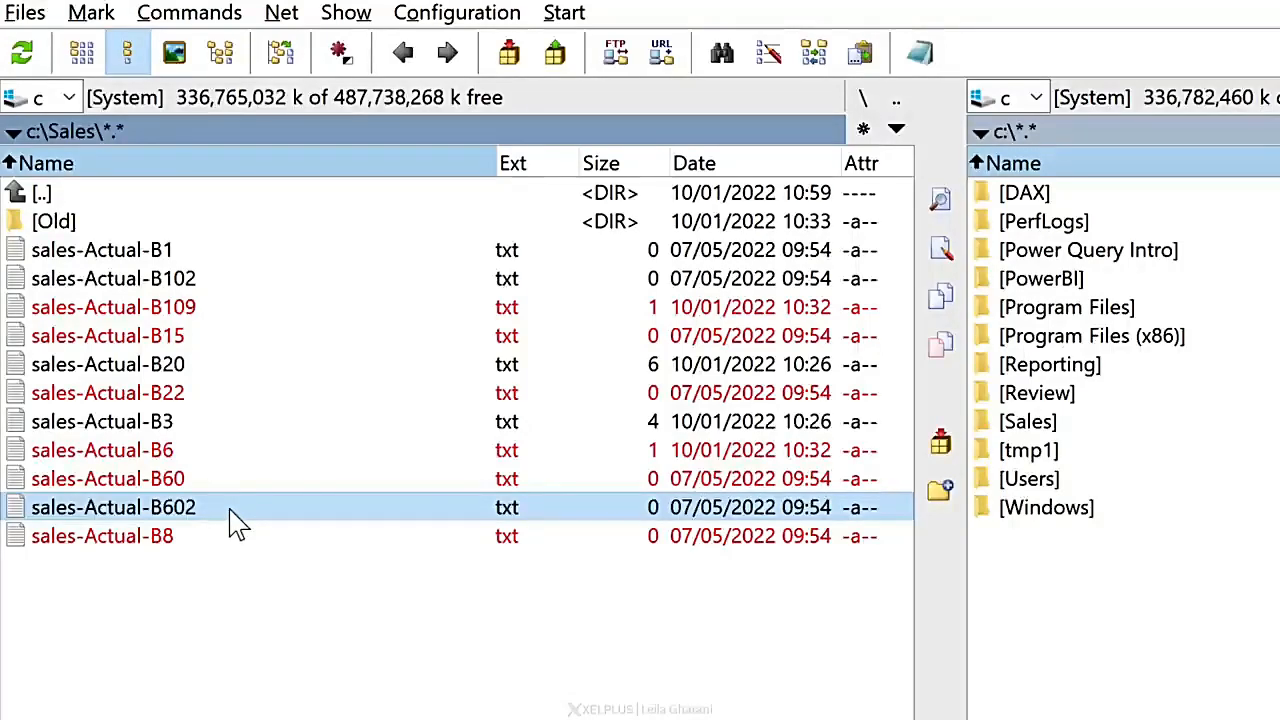
# Step: List all Sales files including subfolders, mark them all and load them into the Multi-Rename Tool
pyautogui.hotkey('ctrl', 'b')
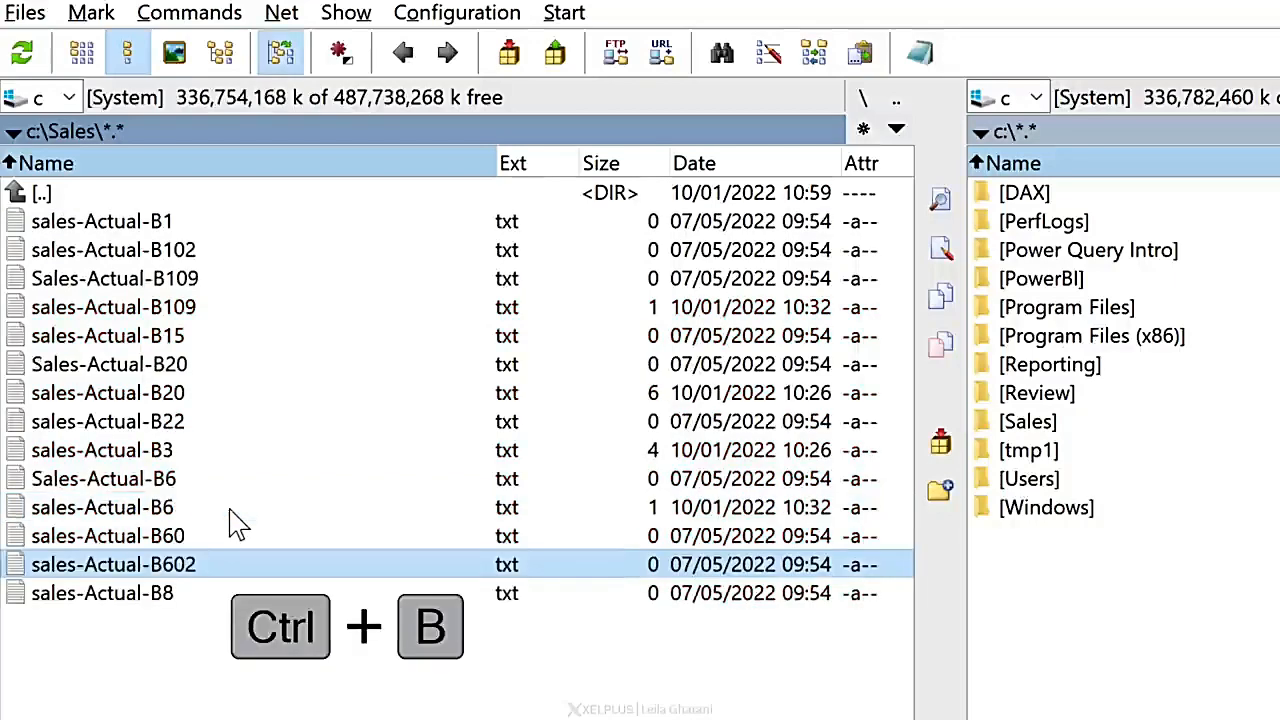
pyautogui.hotkey('ctrl', 'a')
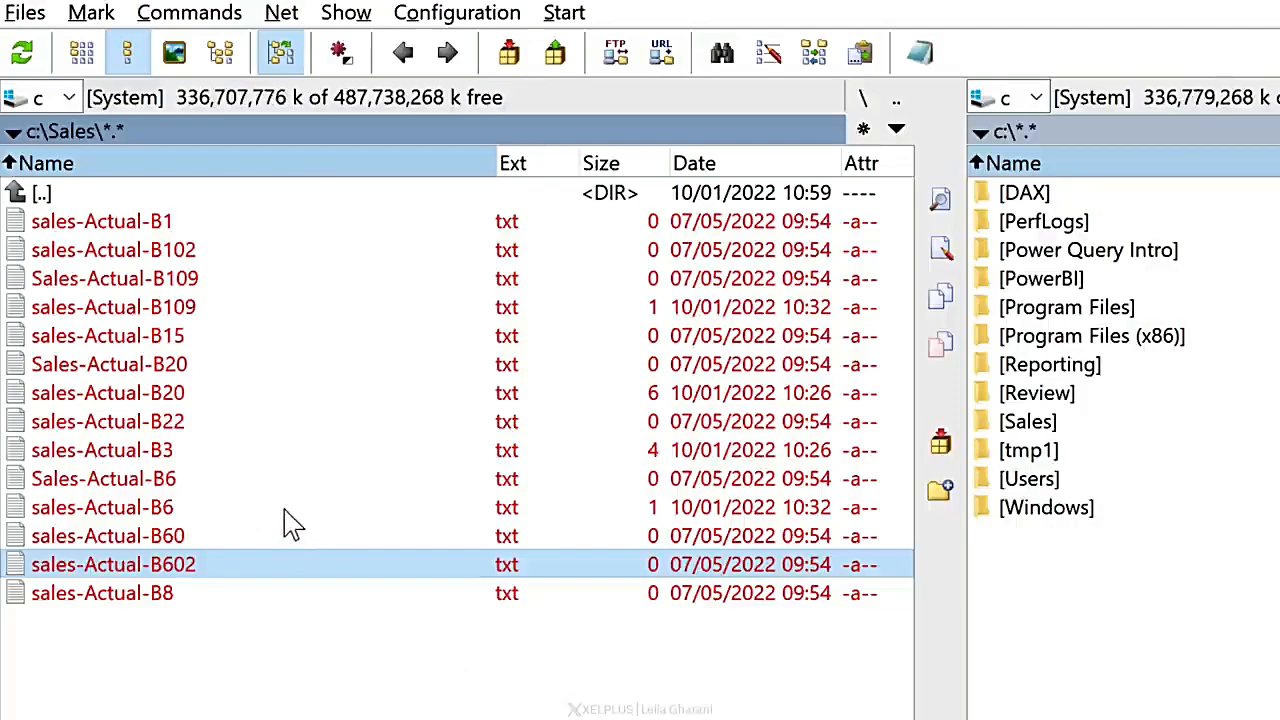
pyautogui.hotkey('ctrl', 'm')
pyautogui.click(770, 55)
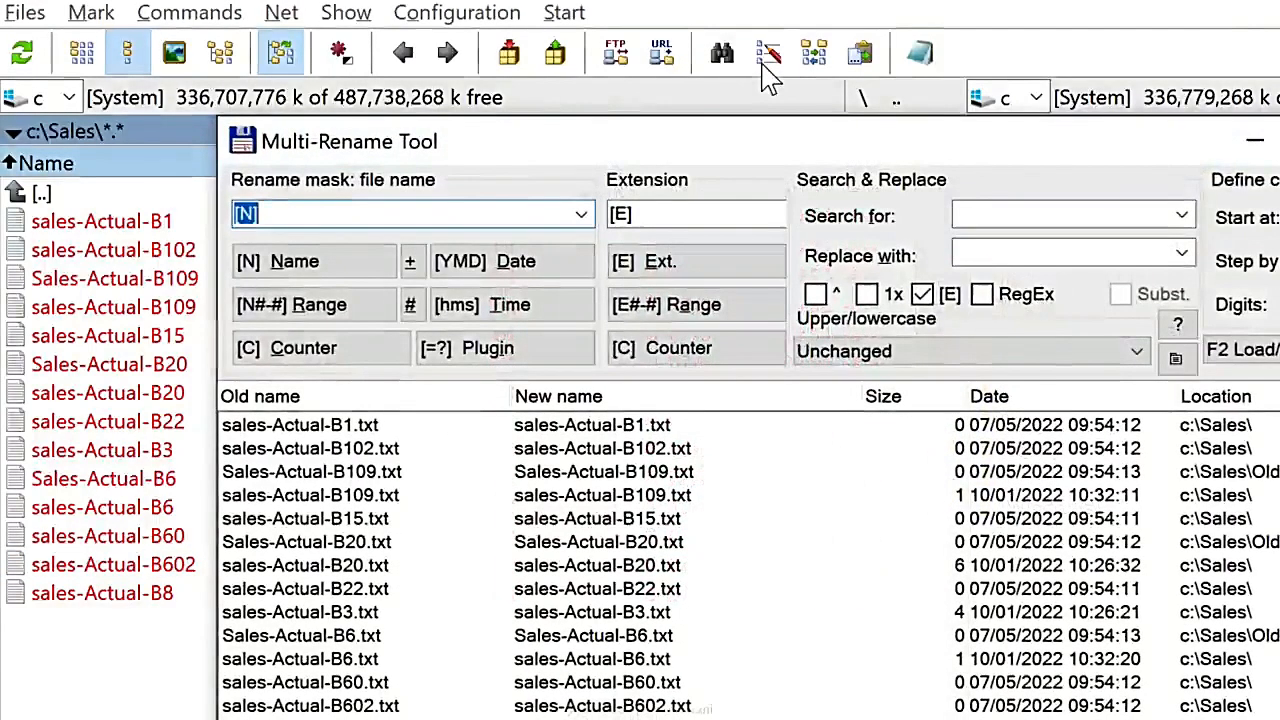
pyautogui.moveTo(693, 142); pyautogui.dragTo(675, 115)
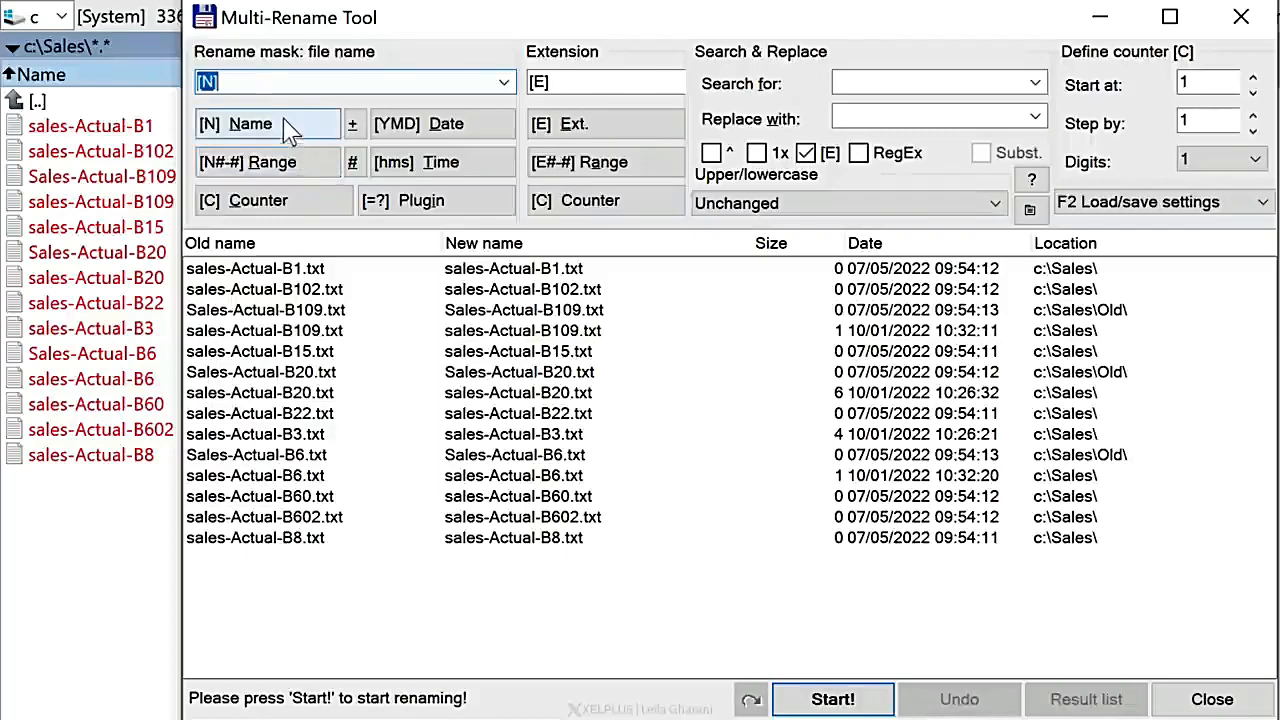
# Step: Examine the file name and extension rename masks in the Multi-Rename Tool
pyautogui.click(220, 82)
pyautogui.moveTo(220, 82); pyautogui.dragTo(203, 82)
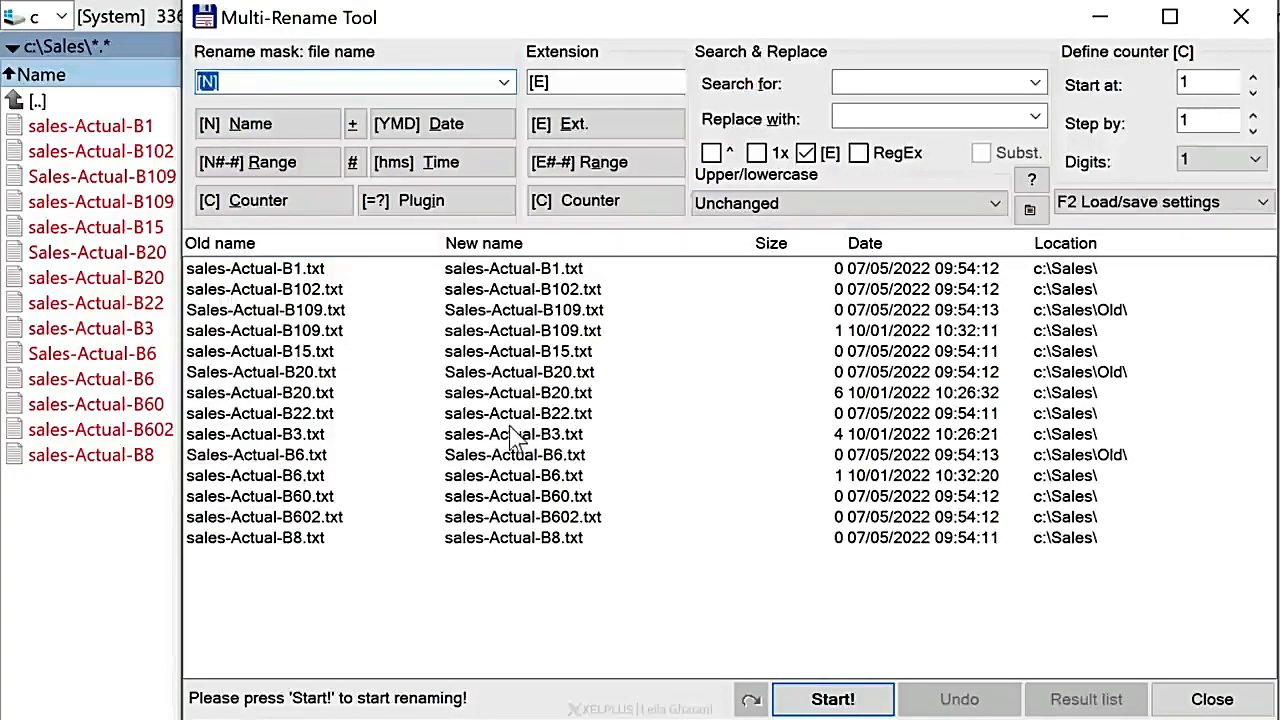
pyautogui.click(562, 82)
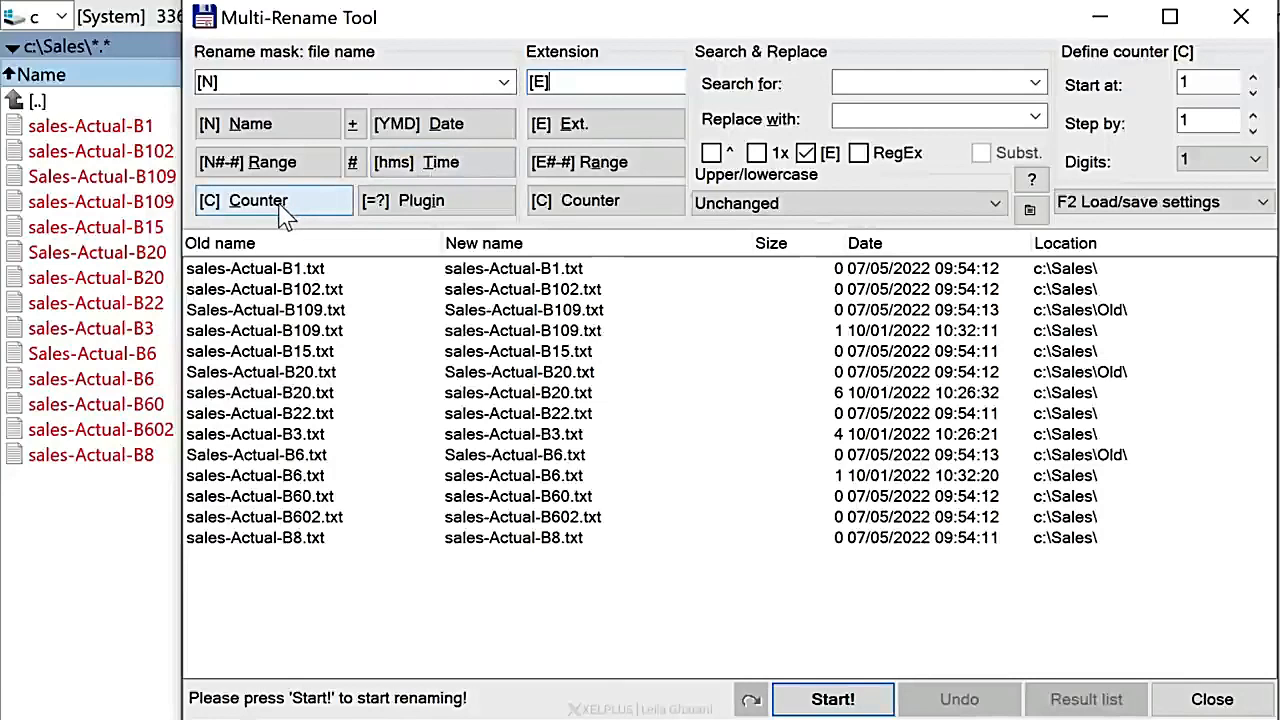
pyautogui.click(308, 80)
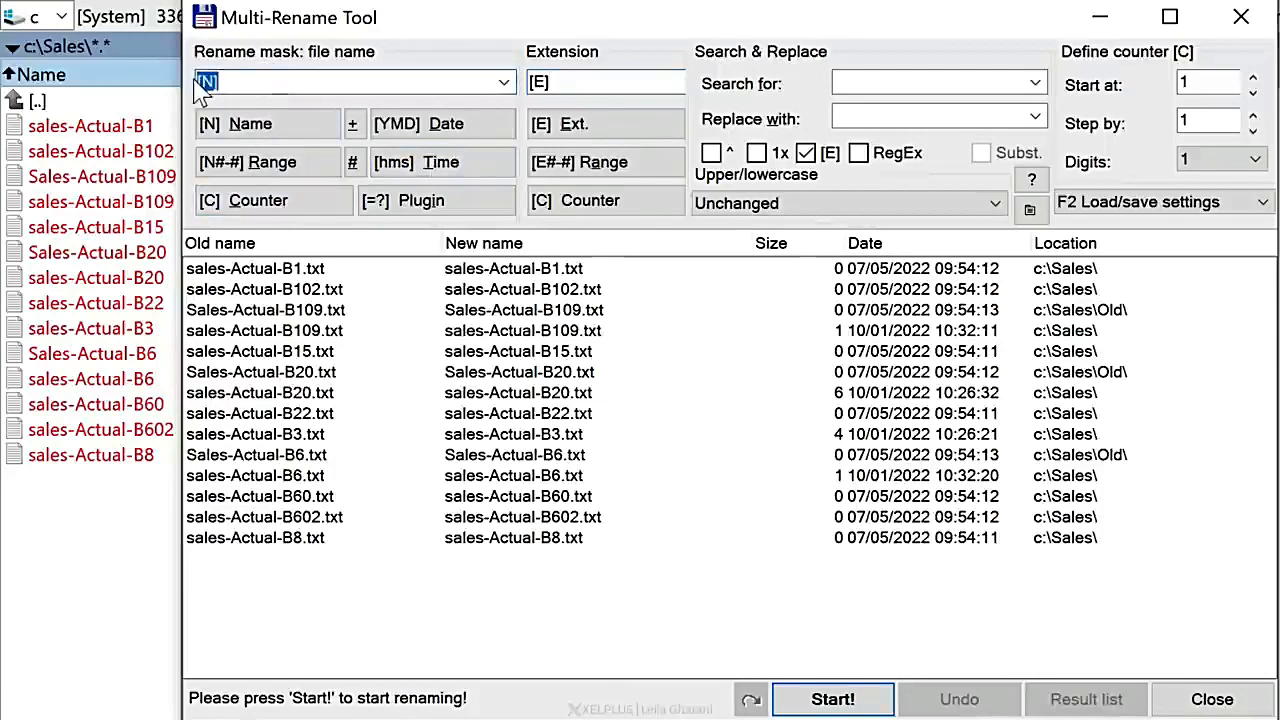
# Step: Try the file name mask "Sales [C]" with a three-digit counter
pyautogui.press('BackSpace')
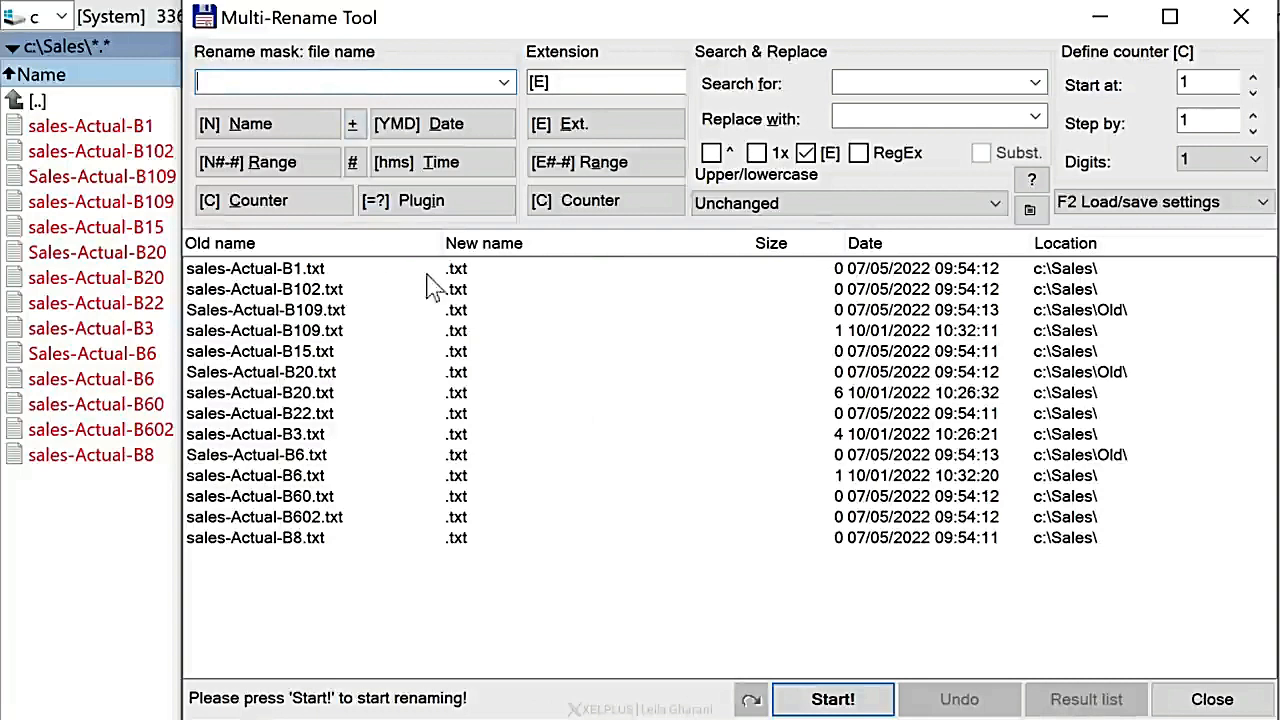
pyautogui.write('Sales')
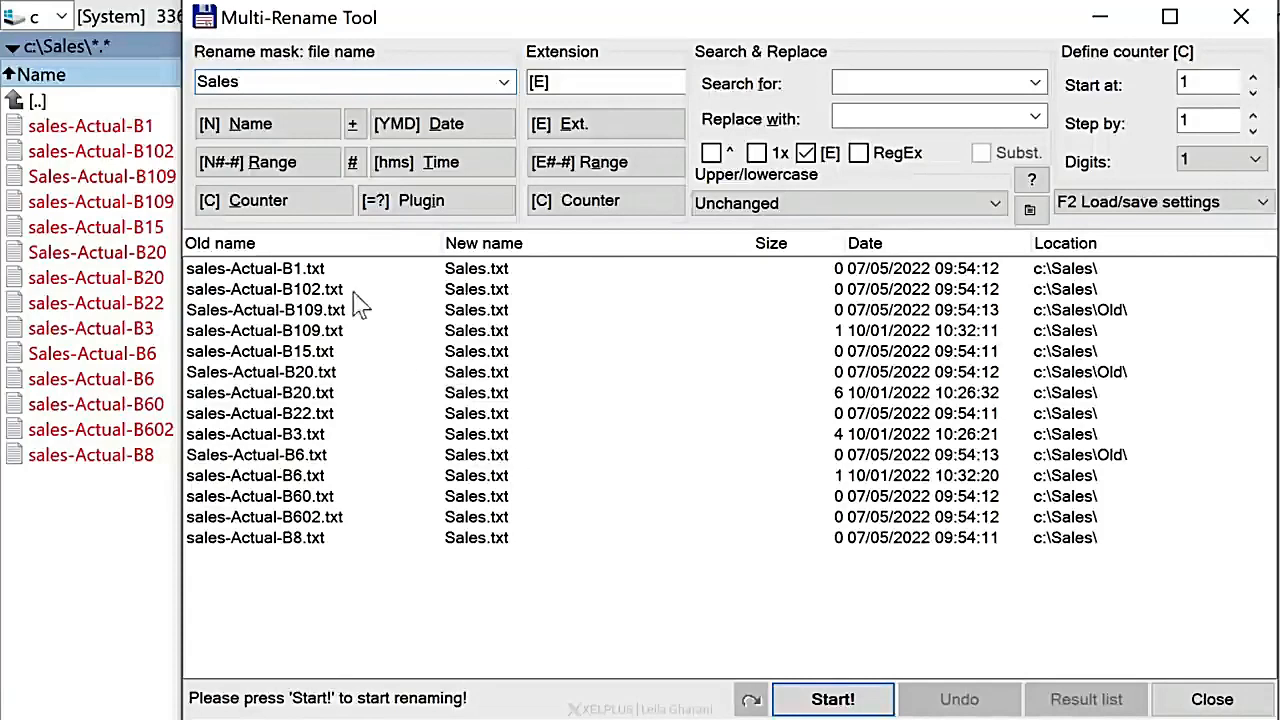
pyautogui.click(290, 214)
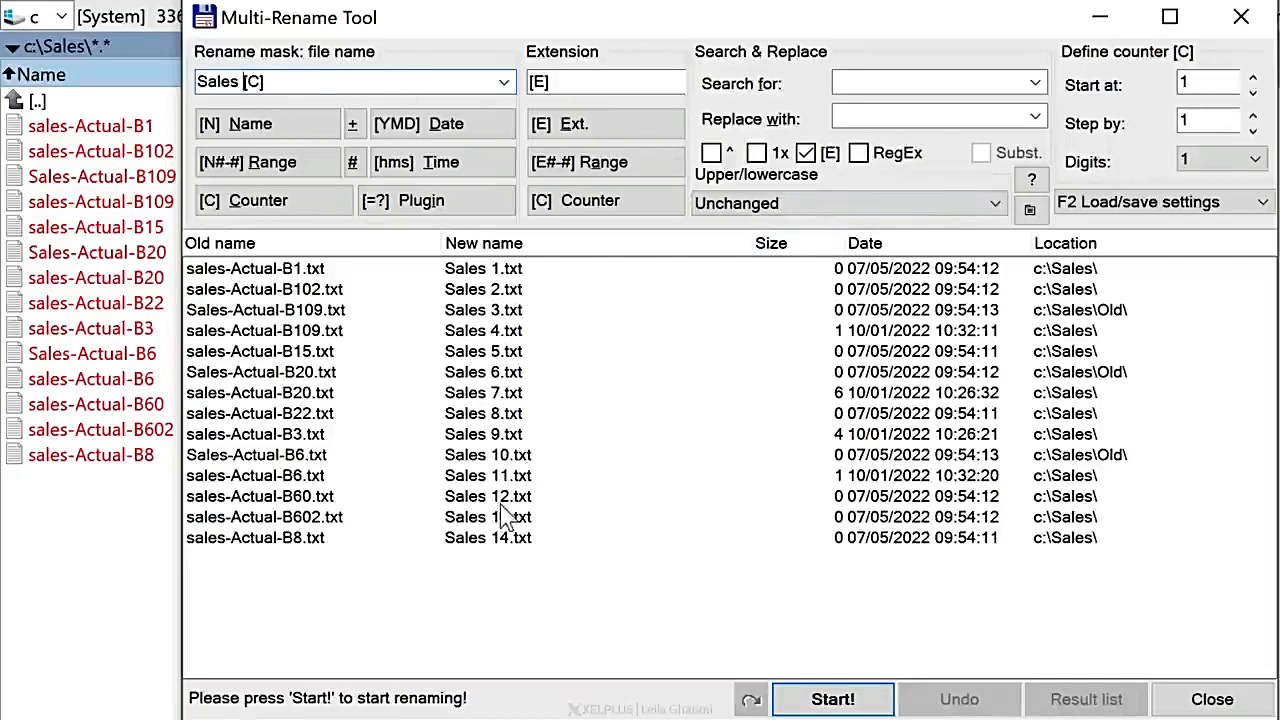
pyautogui.click(1222, 165)
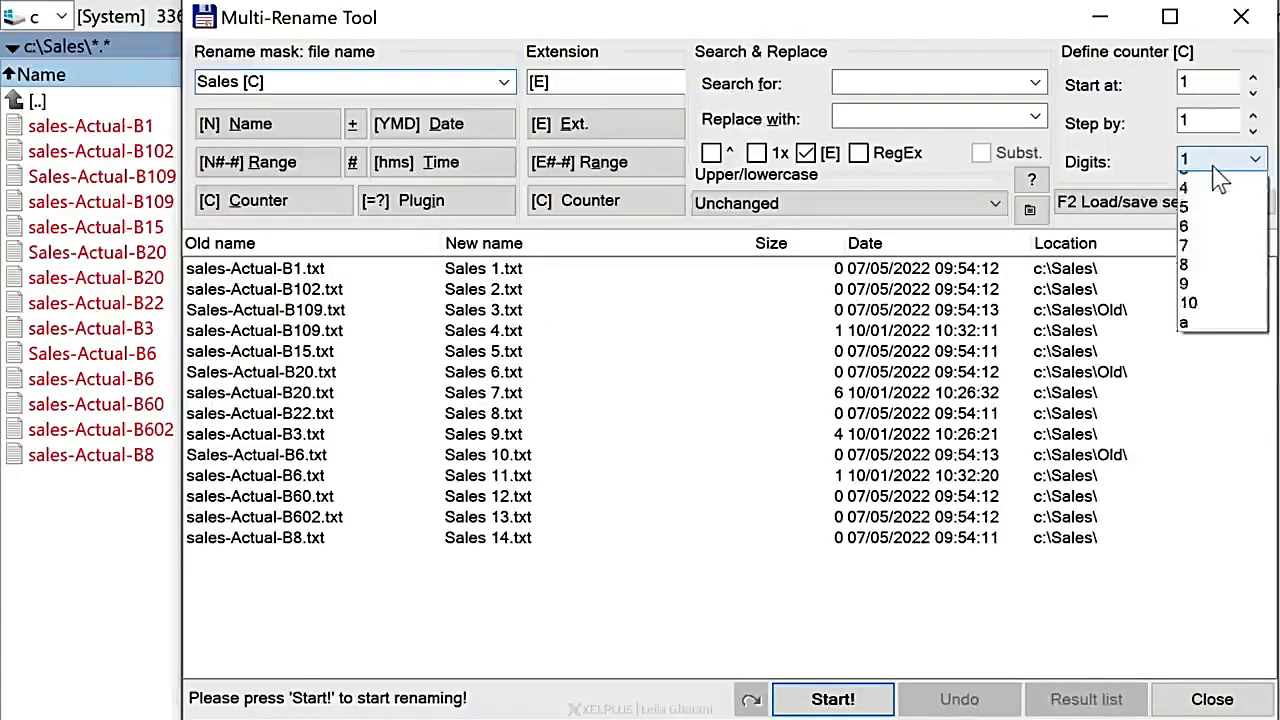
pyautogui.click(1193, 222)
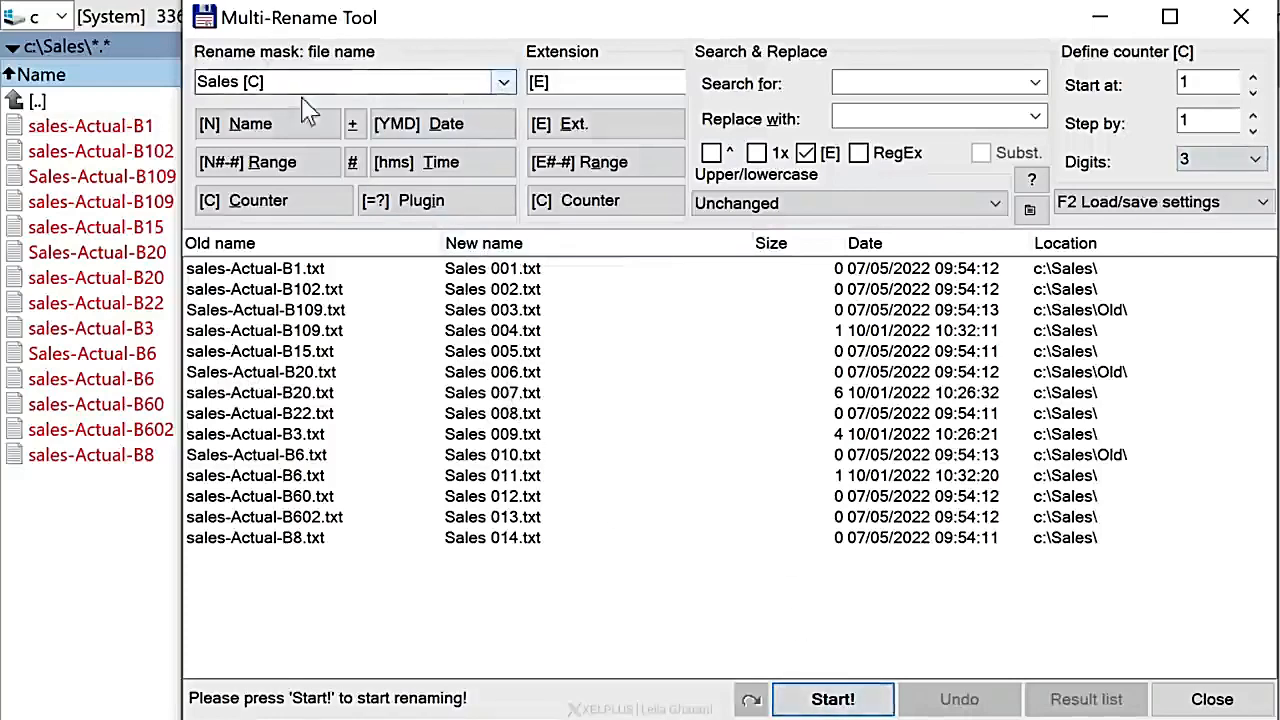
# Step: Clear the file name mask and restore the original name placeholder [N]
pyautogui.doubleClick(349, 80)
pyautogui.press('Delete')
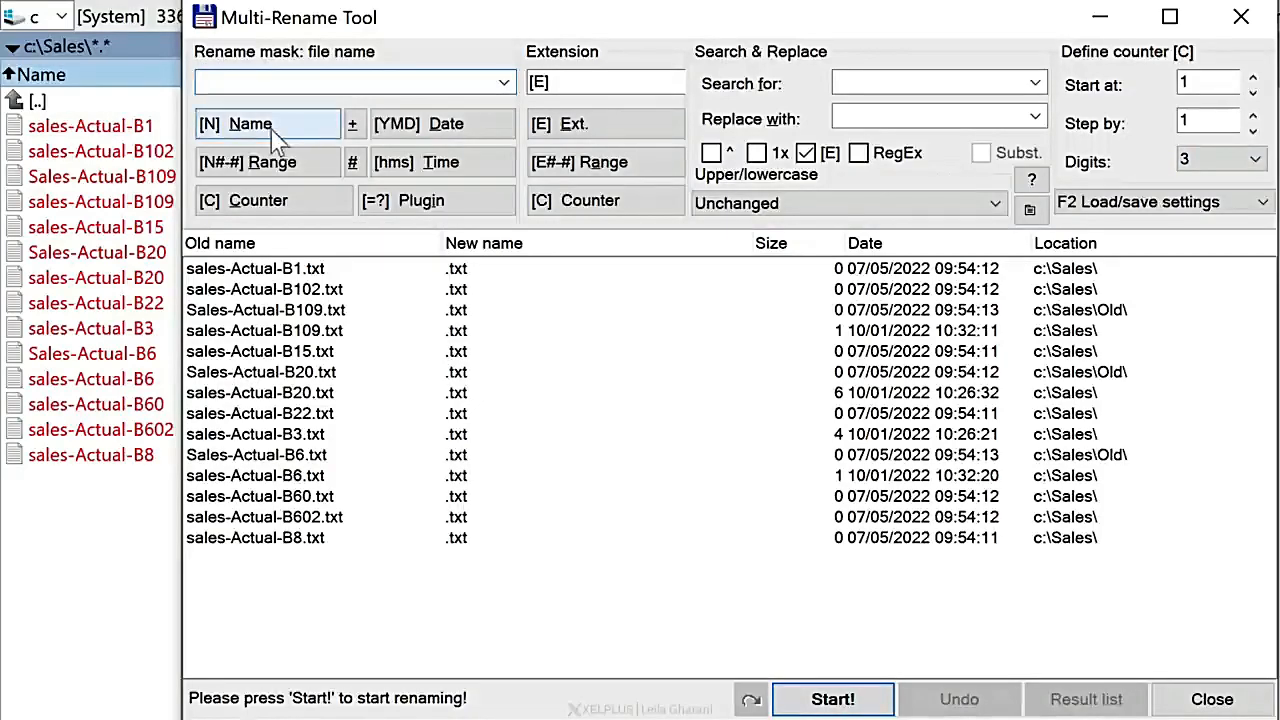
pyautogui.click(272, 130)
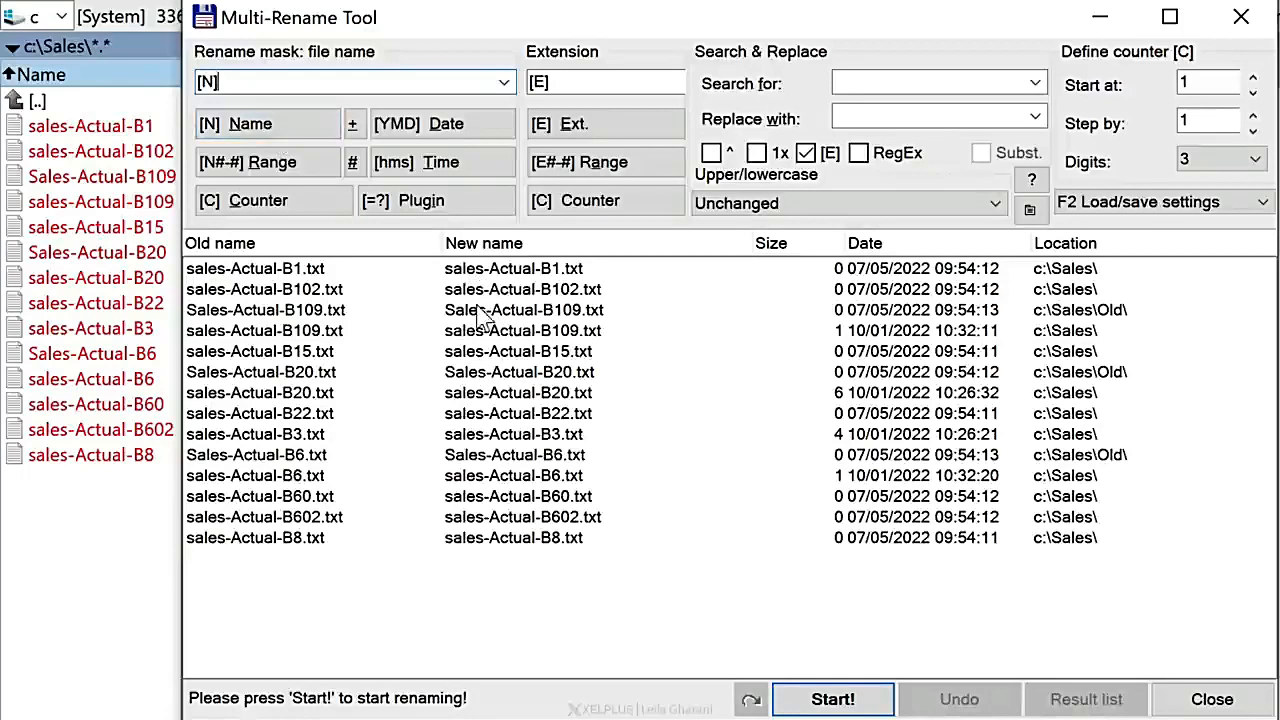
# Step: Try the All lowercase, All UPPERCASE and First letter uppercase options on the new file names
pyautogui.click(778, 200)
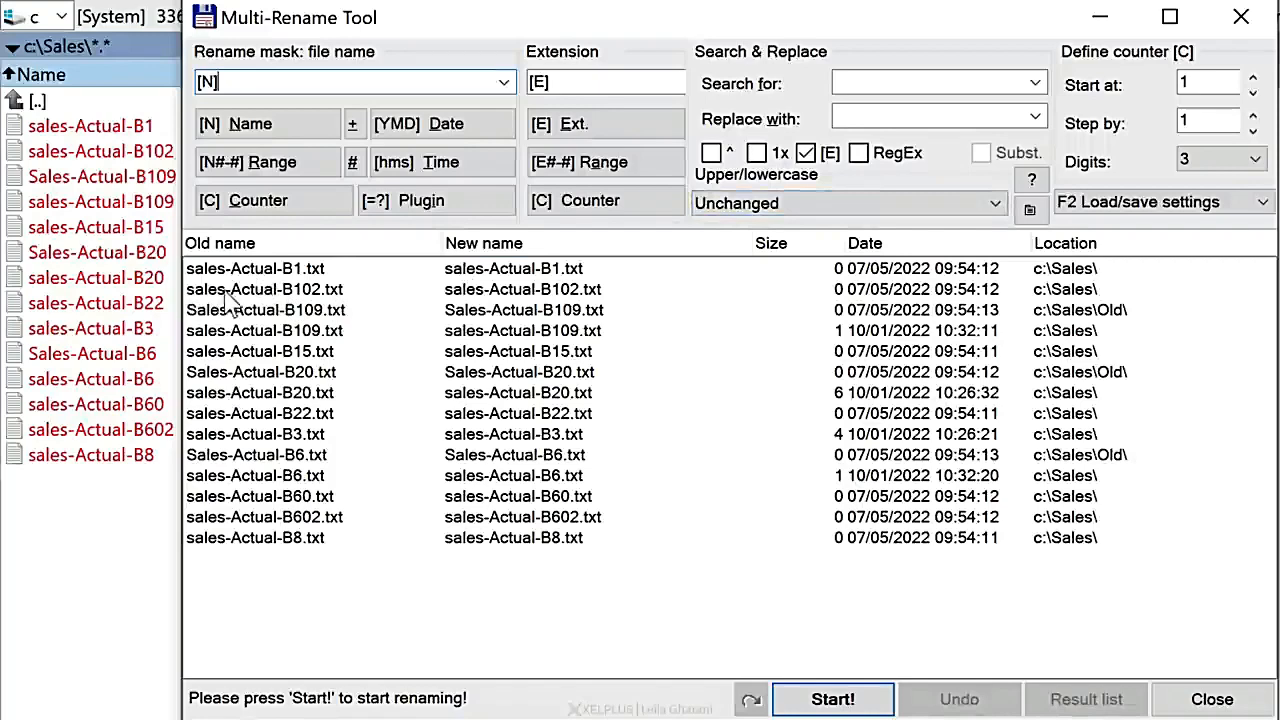
pyautogui.click(995, 203)
pyautogui.click(832, 250)
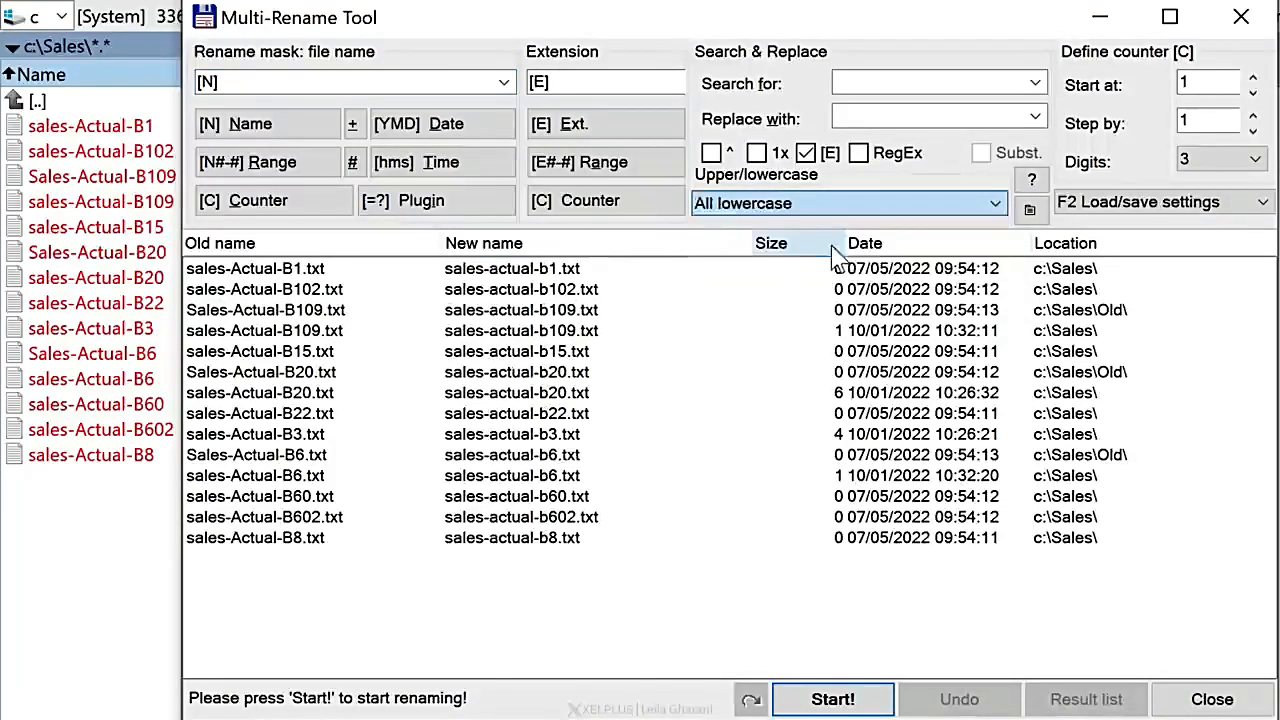
pyautogui.click(935, 207)
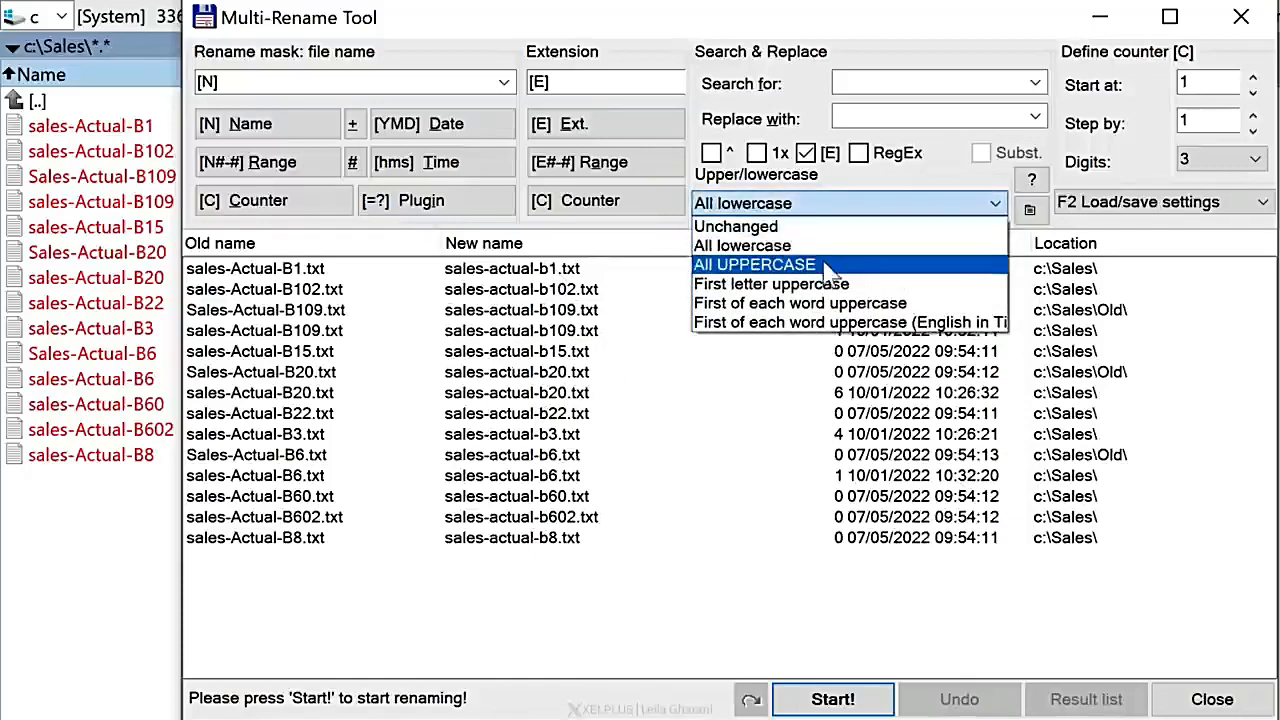
pyautogui.click(821, 266)
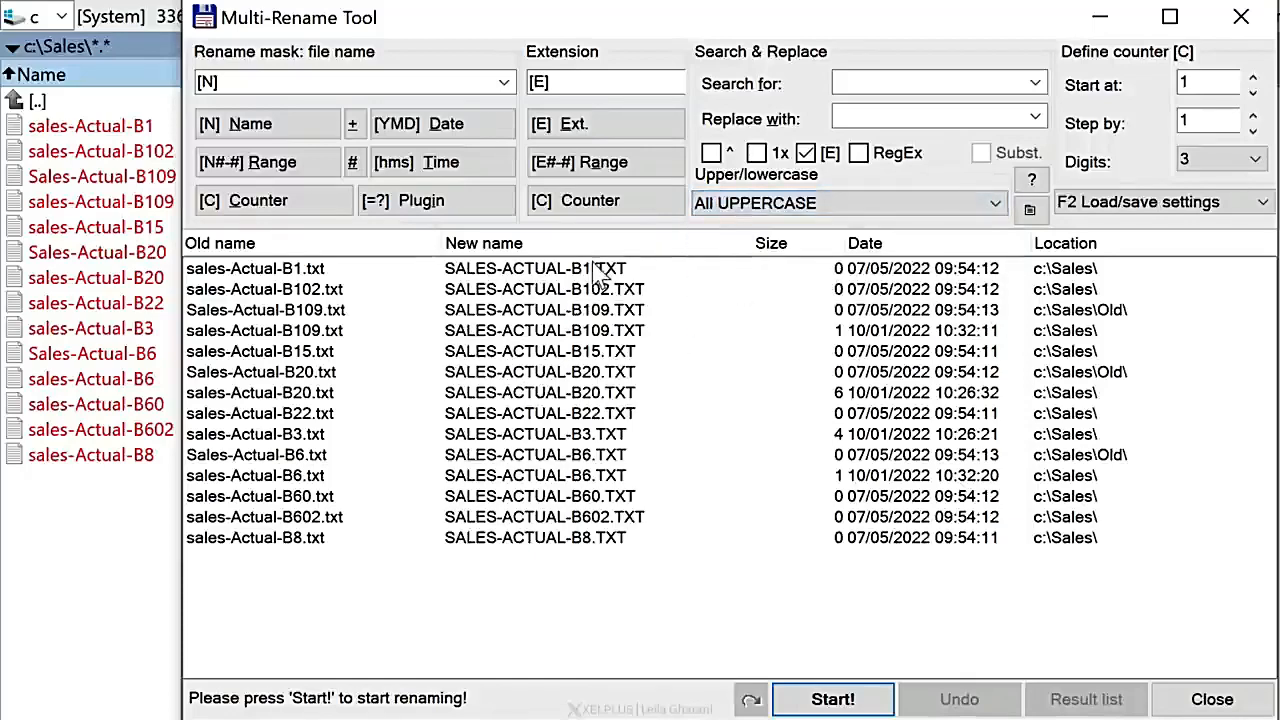
pyautogui.click(793, 212)
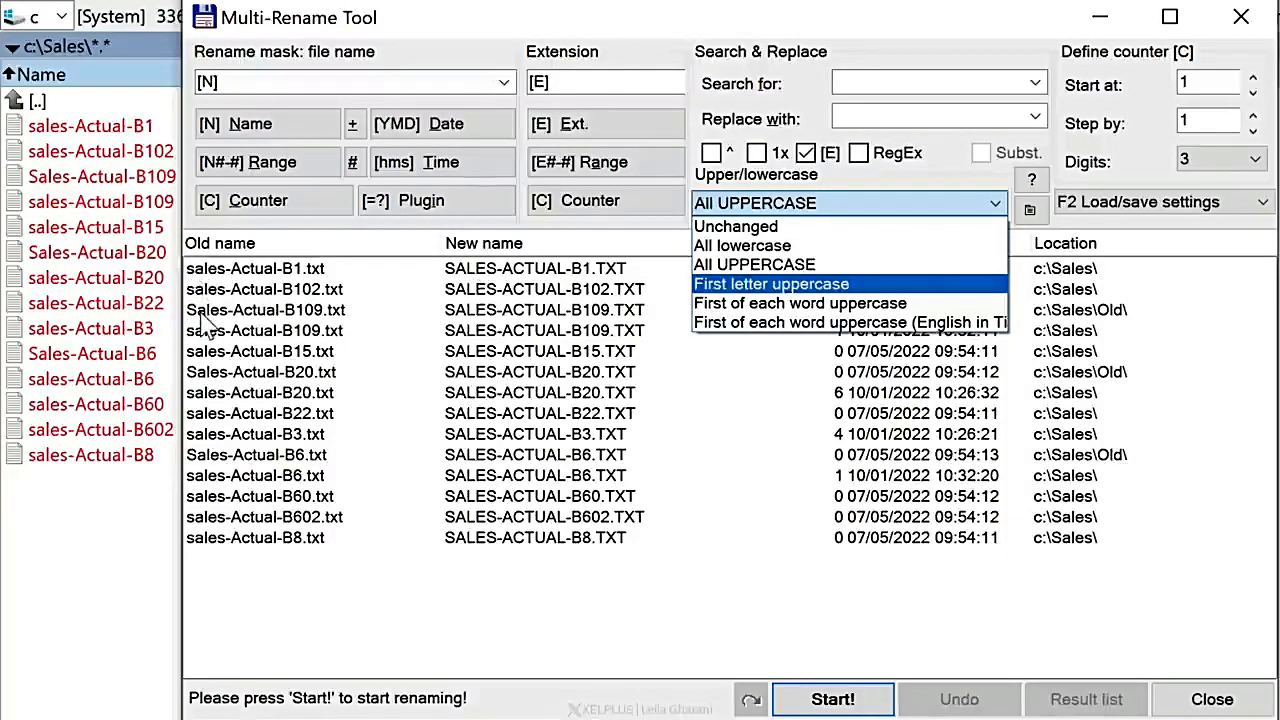
pyautogui.click(798, 286)
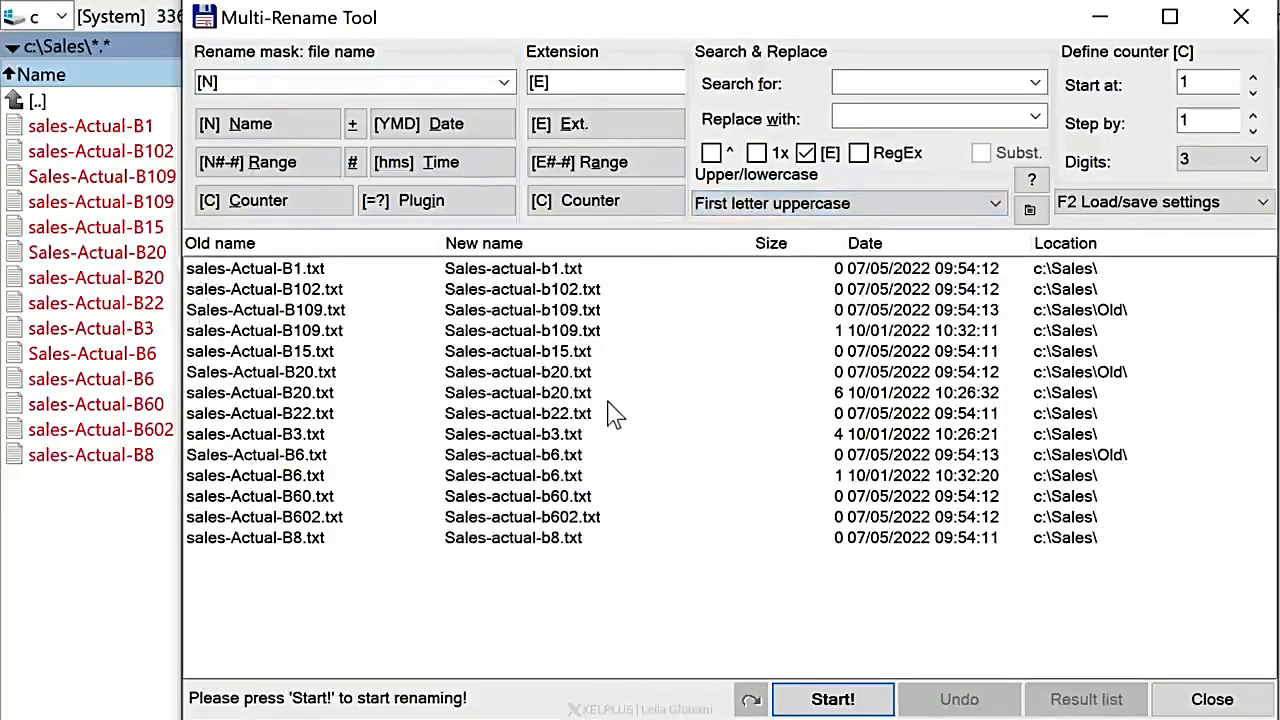
# Step: Set the letter case of the new file names to First of each word uppercase
pyautogui.click(908, 206)
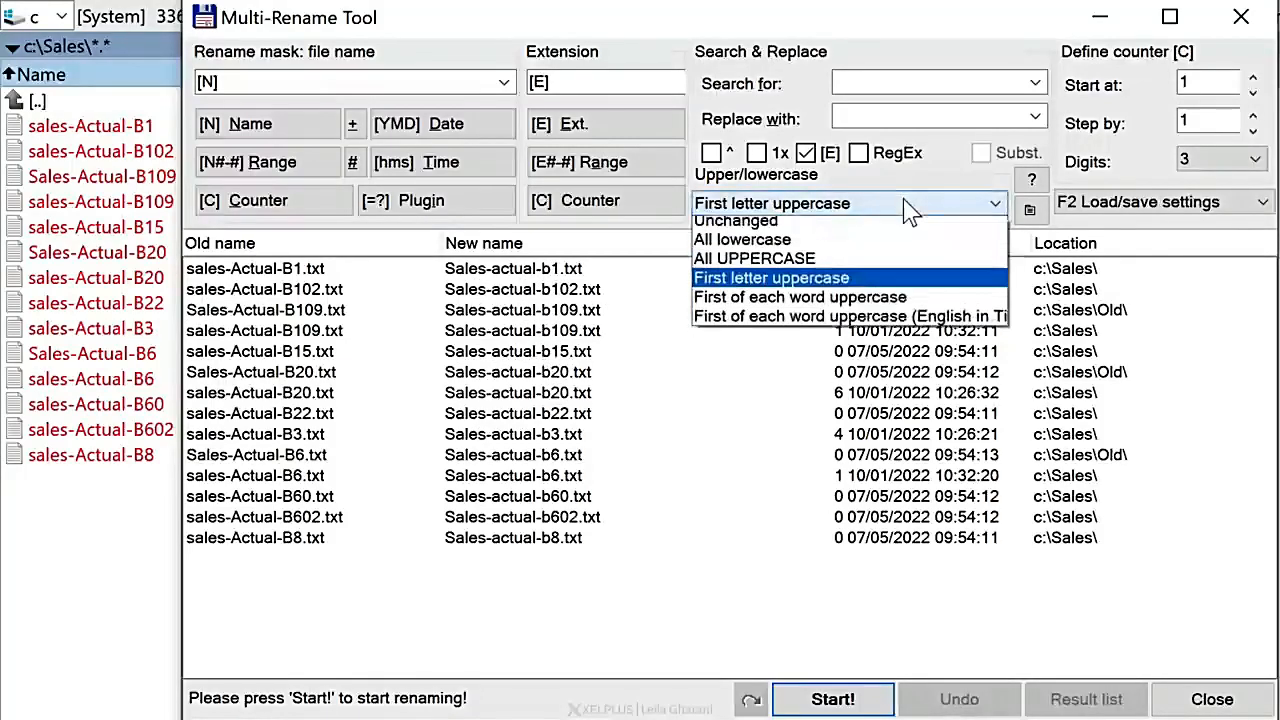
pyautogui.click(806, 304)
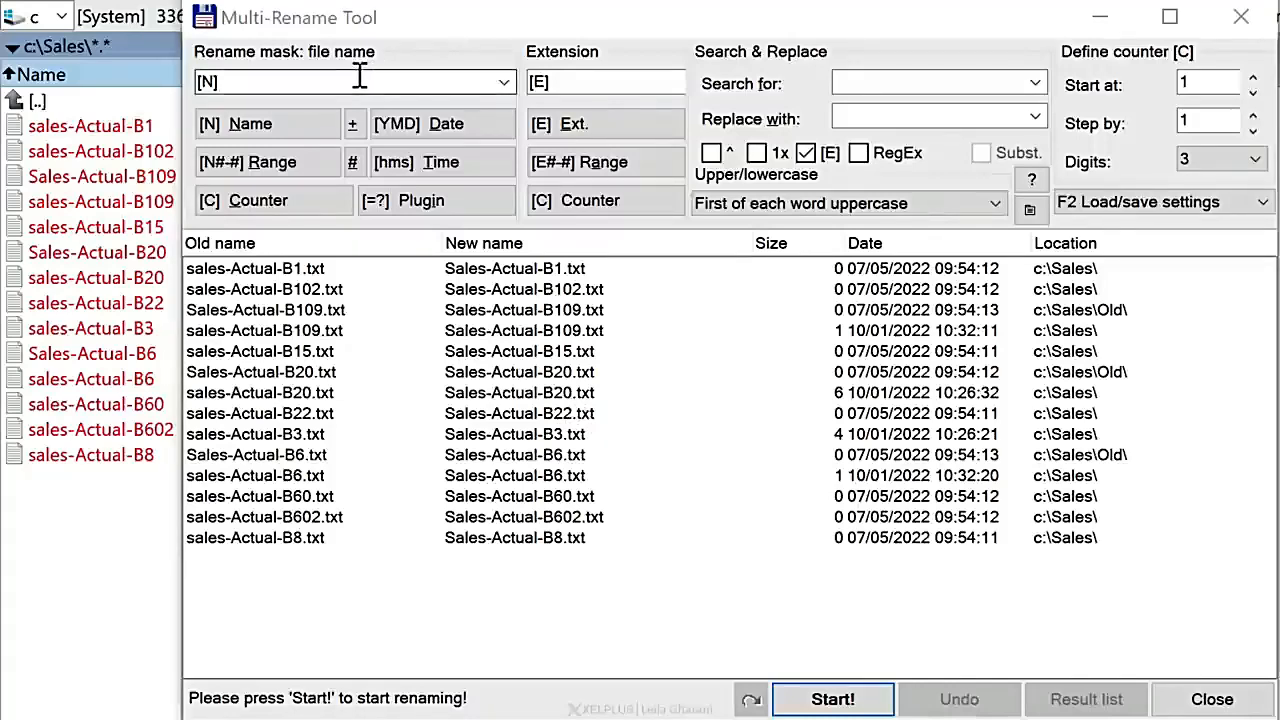
# Step: Append an underscore and the date placeholder to the file name mask, shortened to year and month as [N]_[YM]
pyautogui.click(280, 88)
pyautogui.click(280, 88)
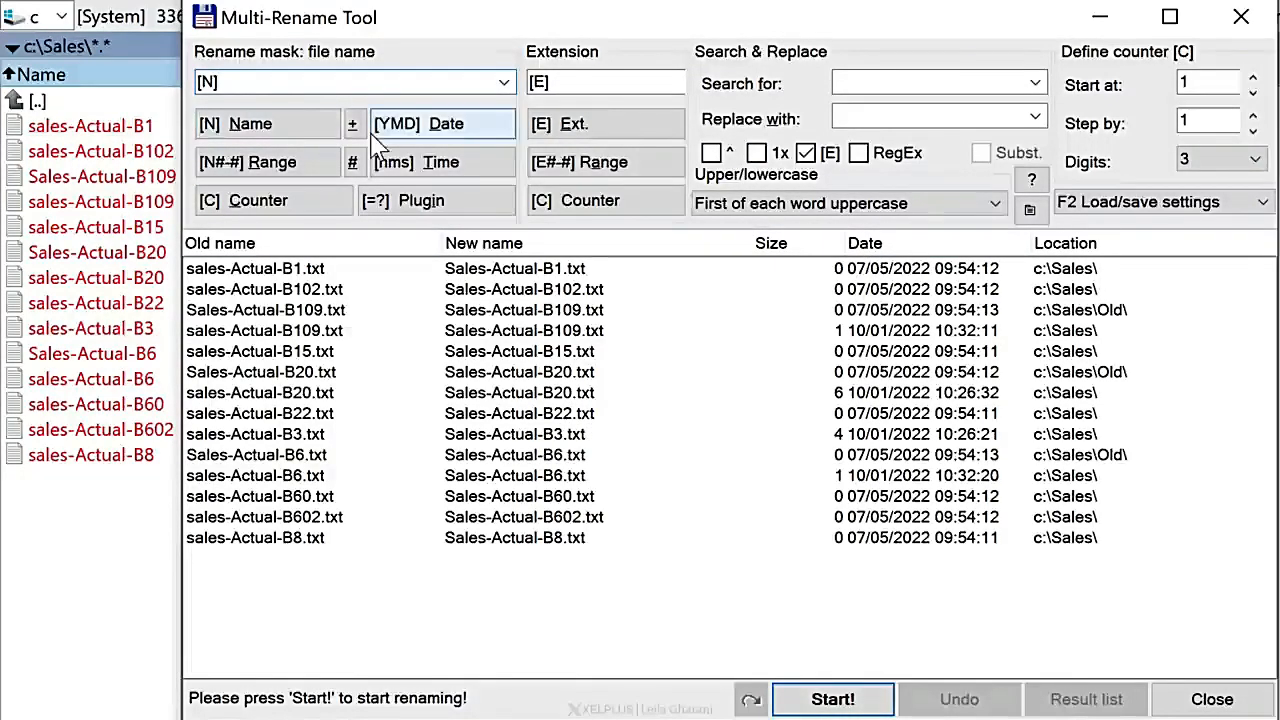
pyautogui.write('_')
pyautogui.click(432, 125)
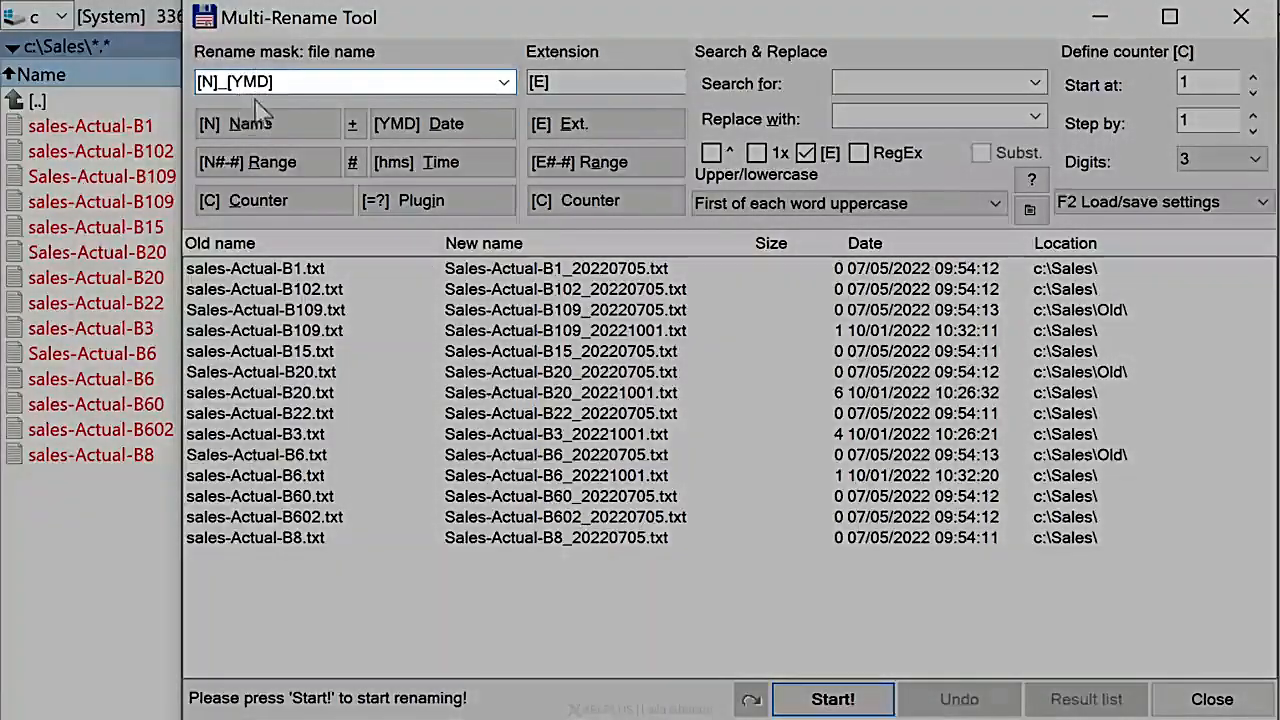
pyautogui.press('BackSpace')
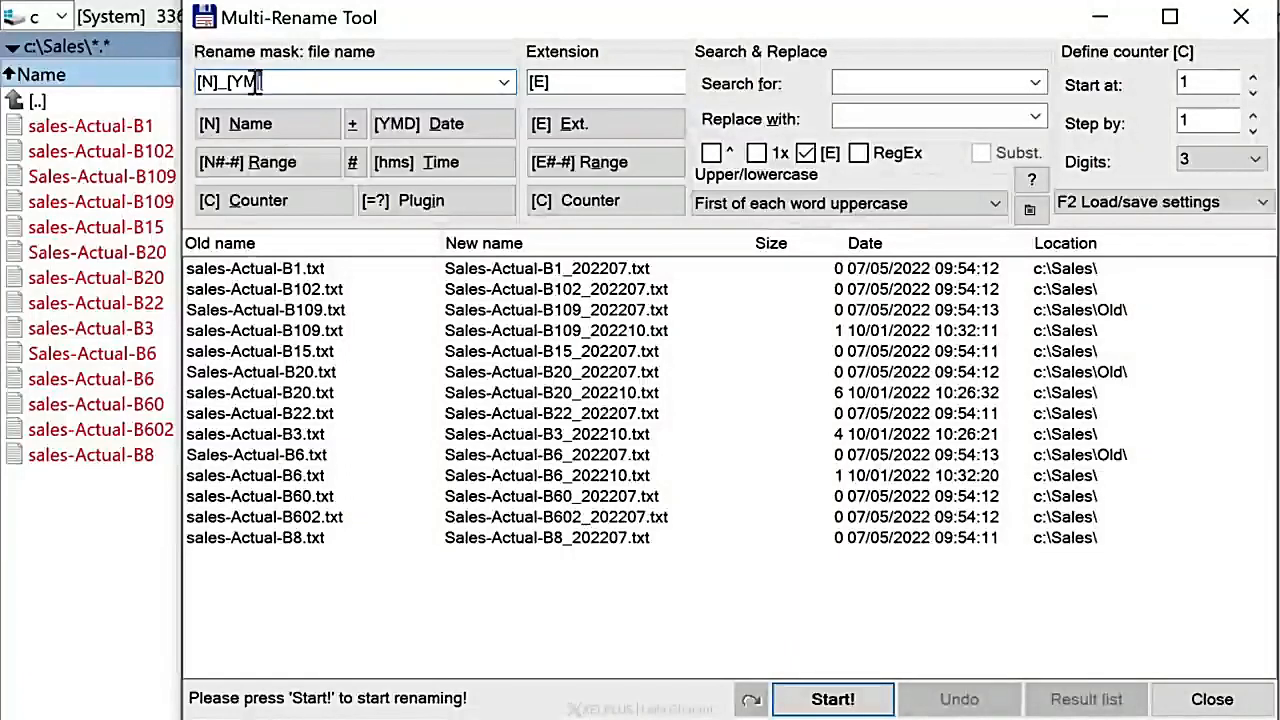
# Step: Replace the date placeholder in the file name mask with the fixed date 20220920
pyautogui.moveTo(260, 82); pyautogui.dragTo(228, 82)
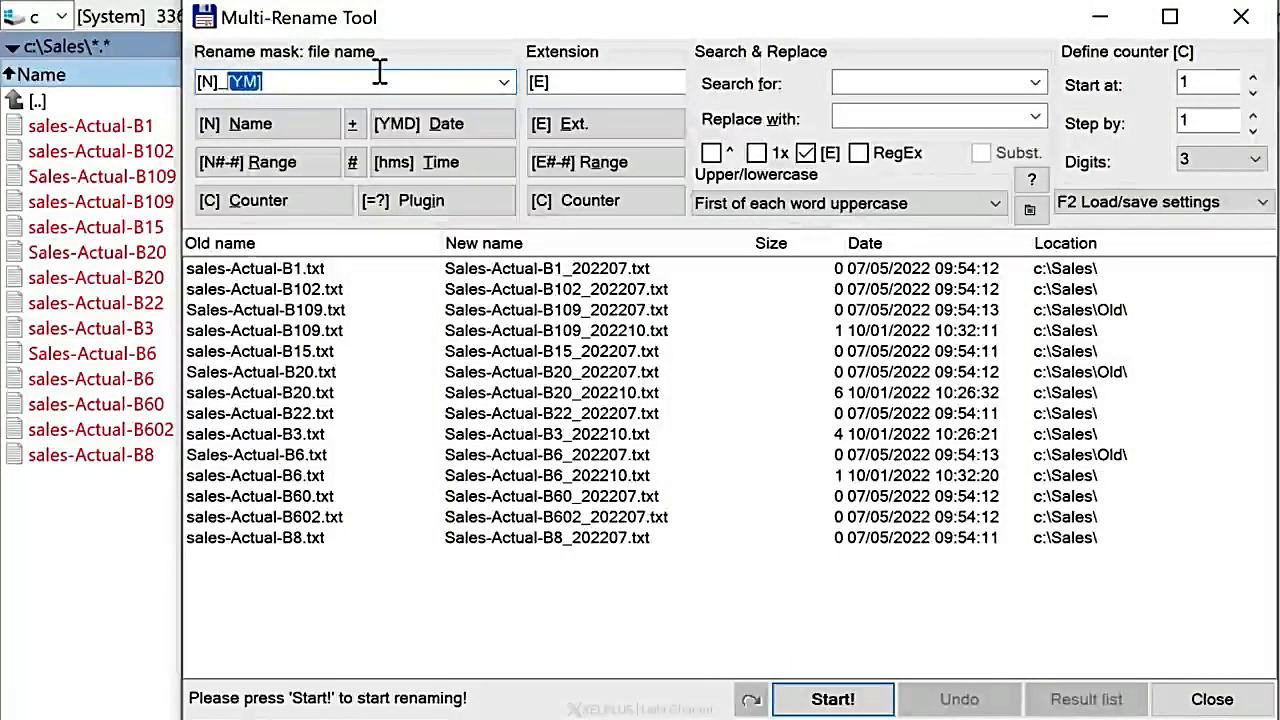
pyautogui.press('BackSpace')
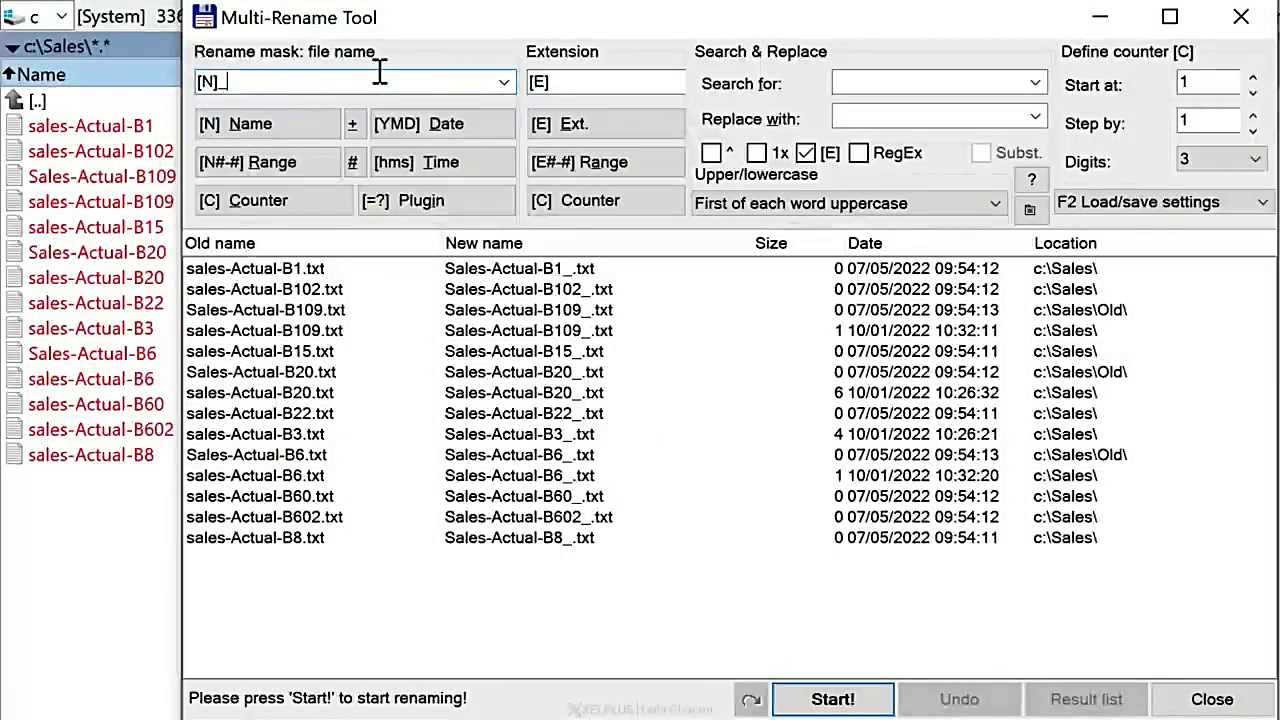
pyautogui.write('20')
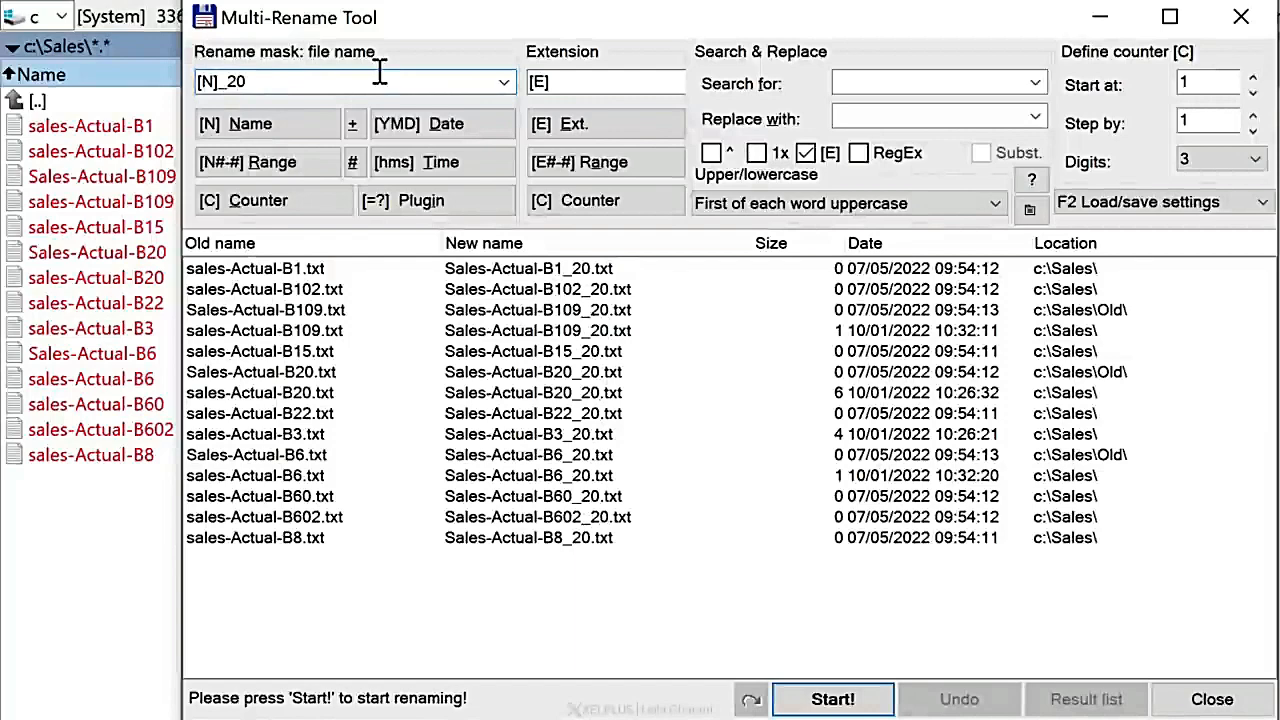
pyautogui.write('22')
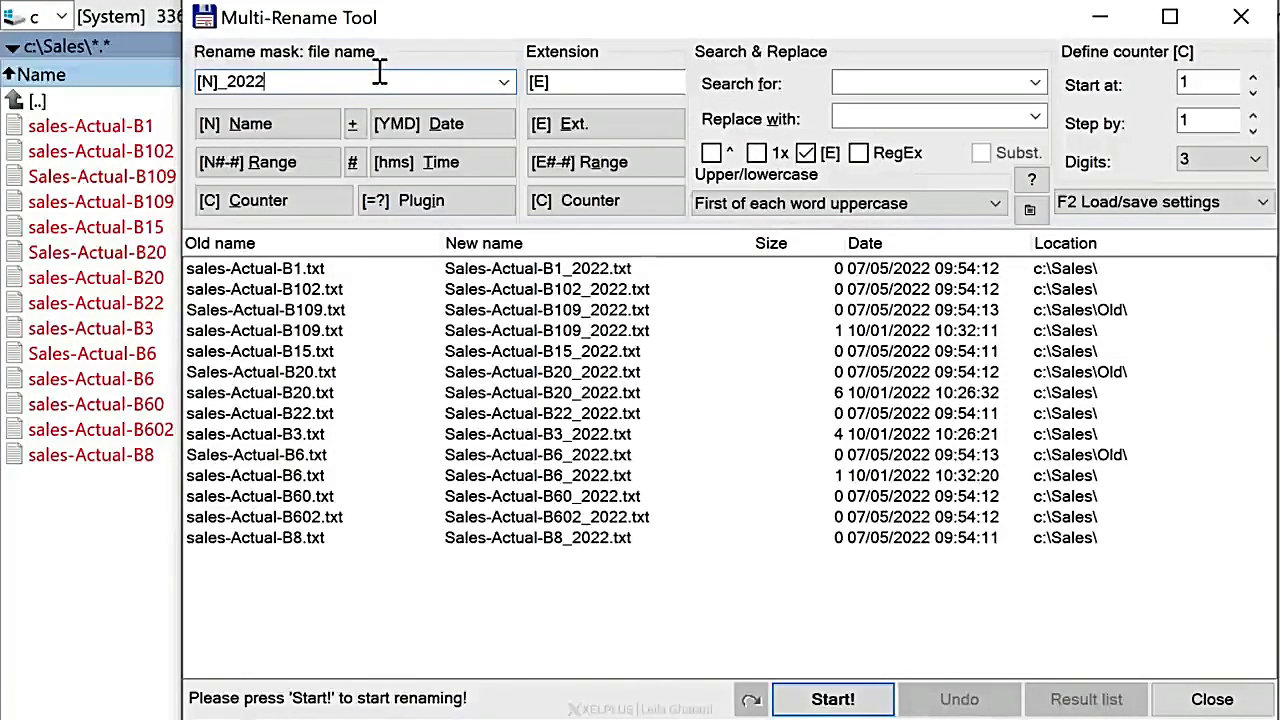
pyautogui.write('09')
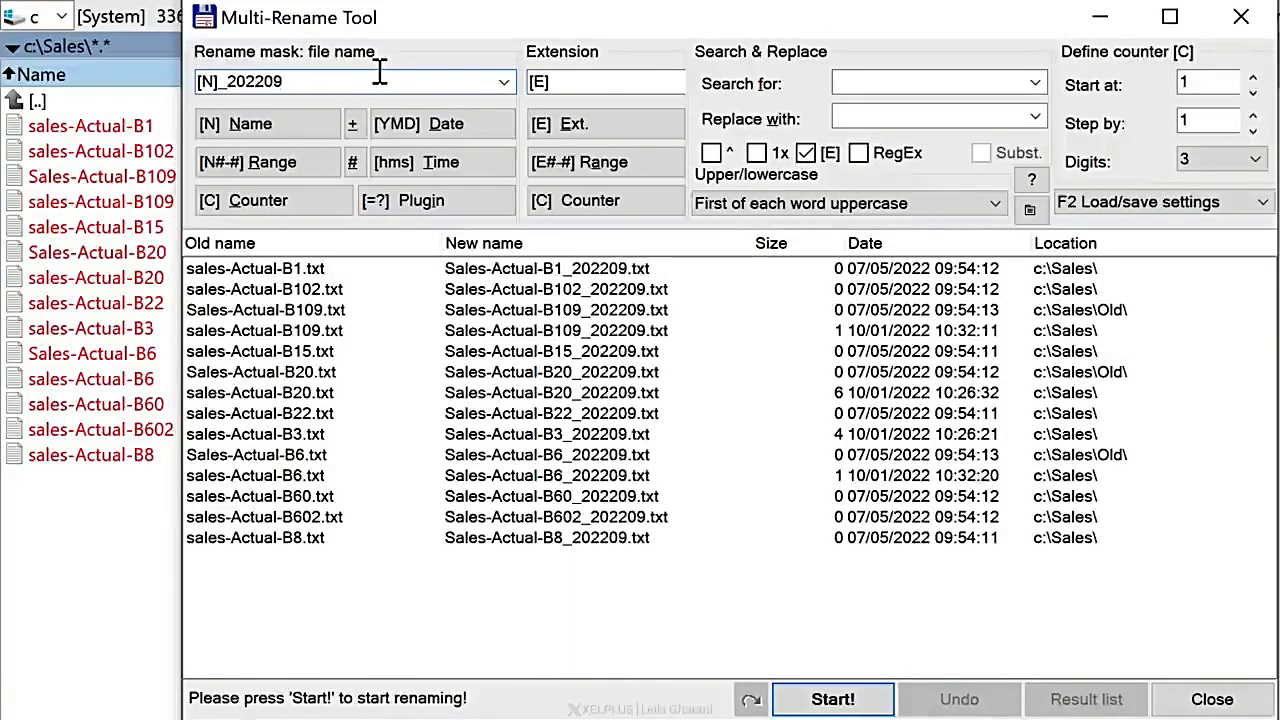
pyautogui.write('20')
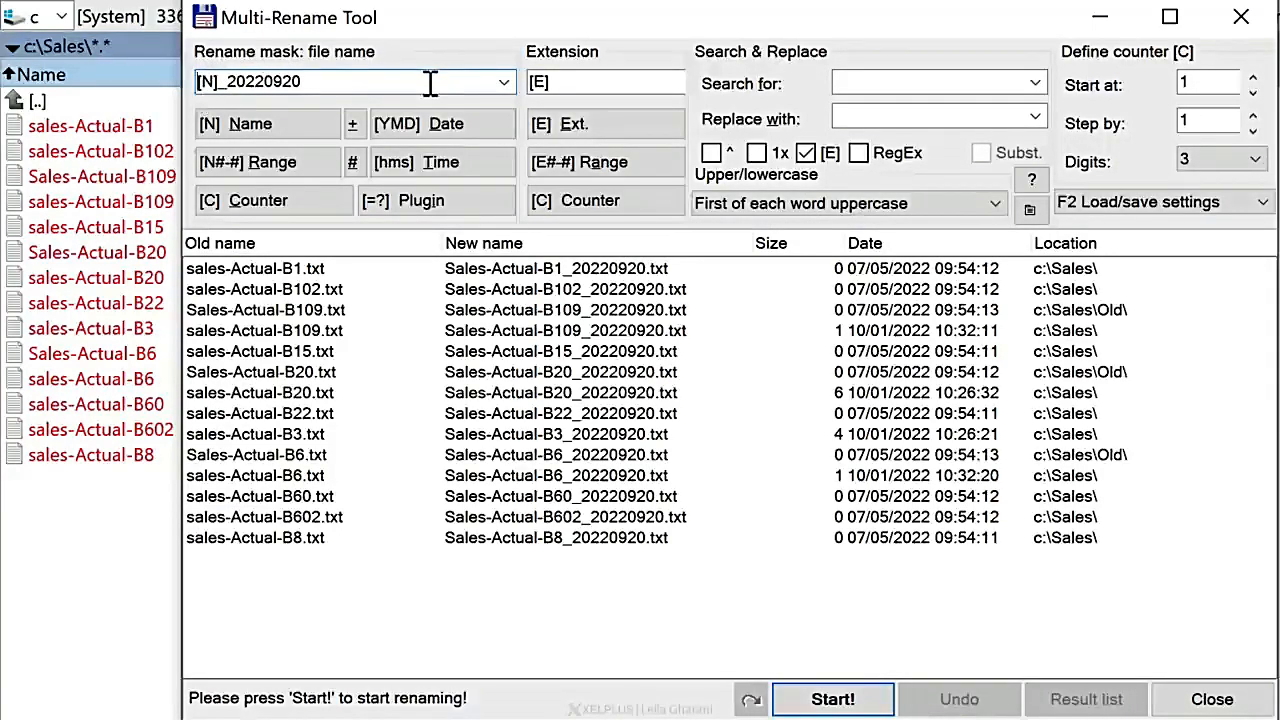
# Step: Try a first name followed by an underscore as prefix in the file name mask, and remove it again
pyautogui.write('Leila_')
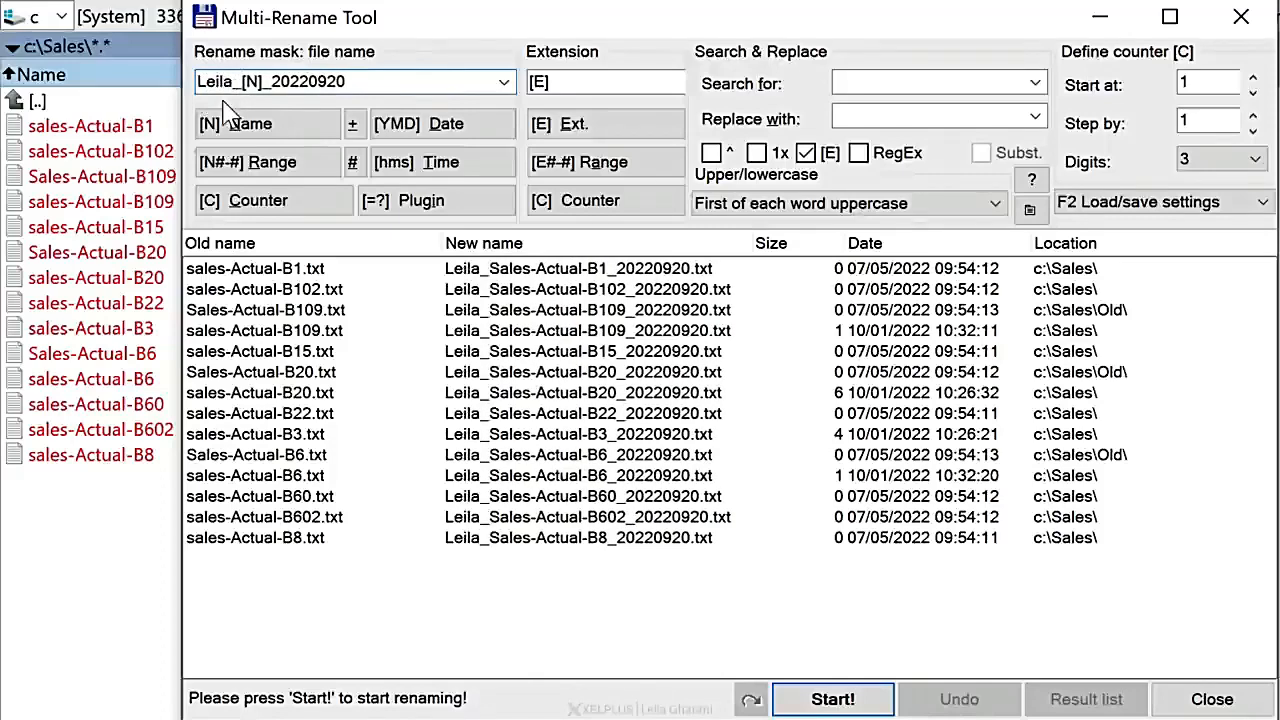
pyautogui.press('BackSpace')
pyautogui.press('BackSpace')
pyautogui.press('BackSpace')
pyautogui.press('BackSpace')
pyautogui.press('BackSpace')
pyautogui.press('BackSpace')
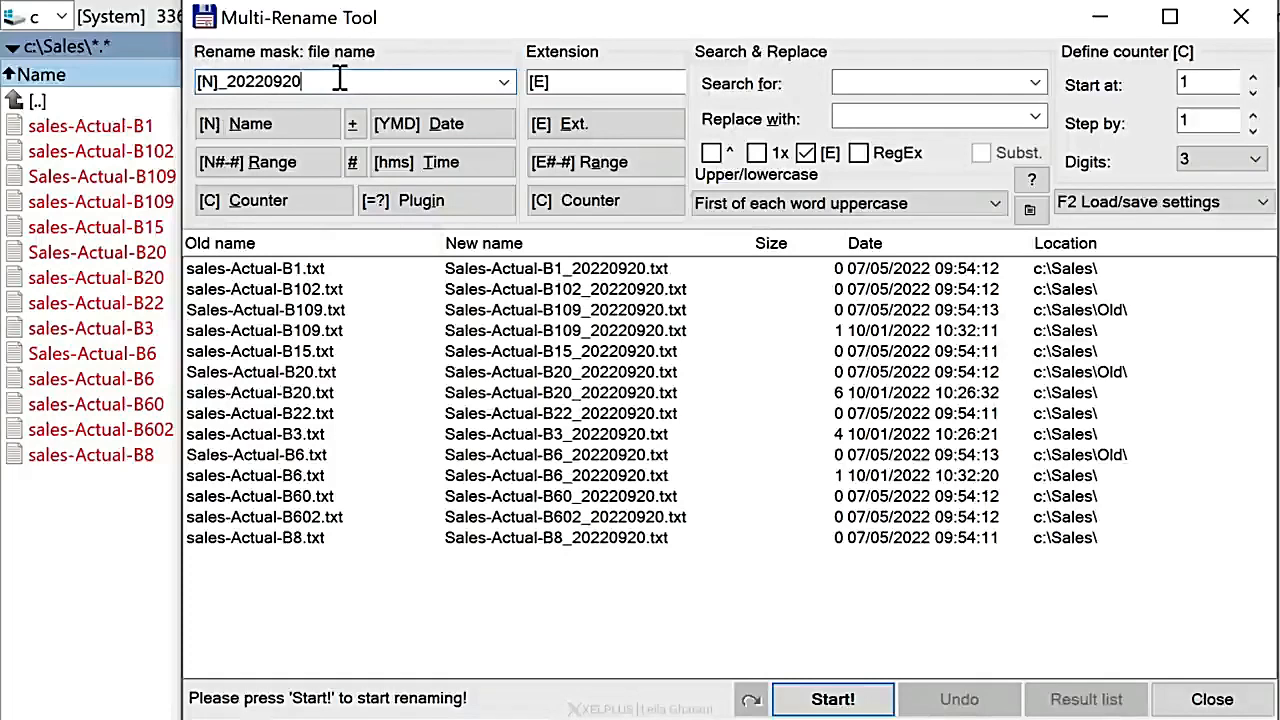
# Step: Shorten the mask to [N]_202209, run the batch rename and close the Multi-Rename Tool
pyautogui.press('BackSpace')
pyautogui.press('BackSpace')
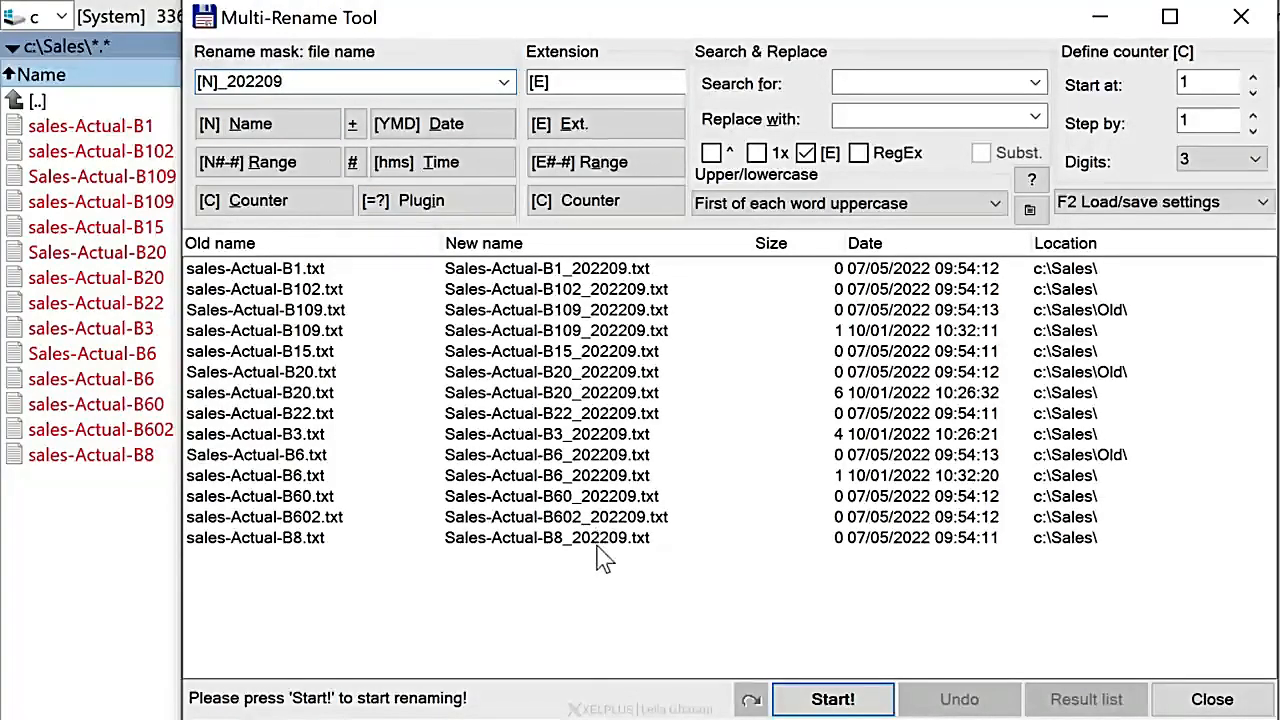
pyautogui.click(847, 699)
pyautogui.click(1212, 697)
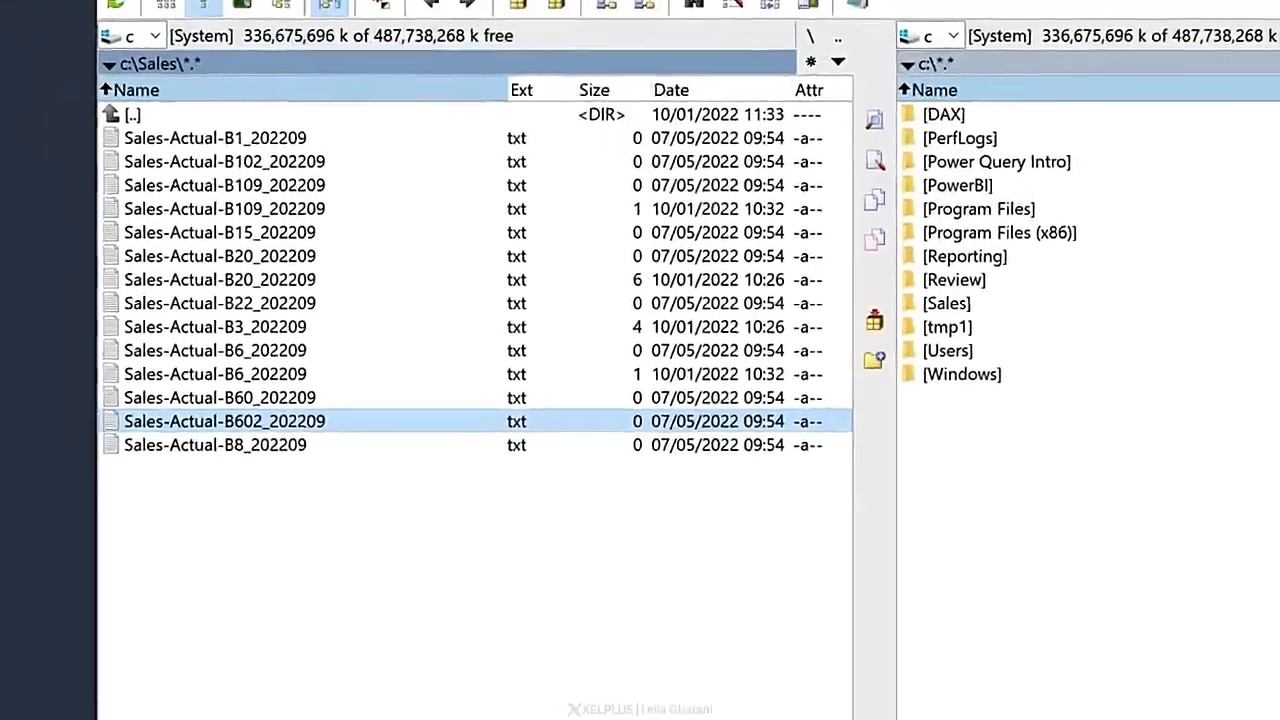
# Step: Check the renamed files in the Sales folder and its Old subfolder in File Explorer, and minimize its window
pyautogui.click(190, 716)
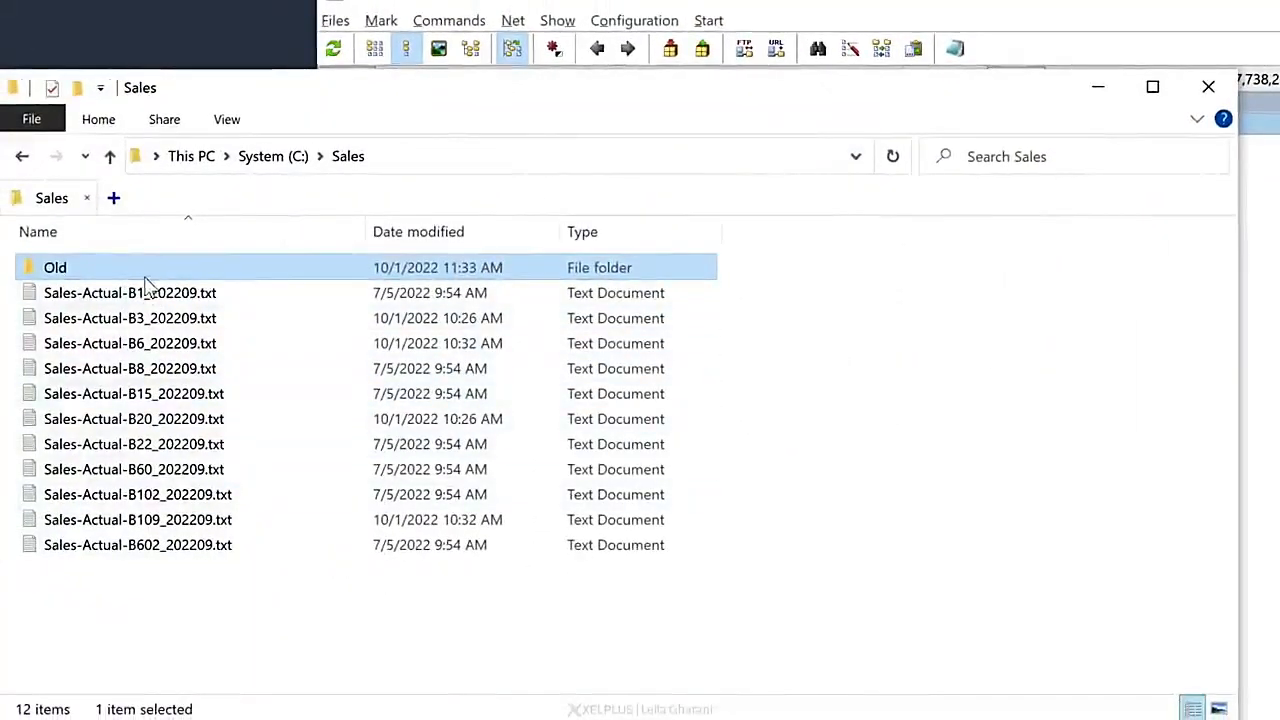
pyautogui.click(170, 588)
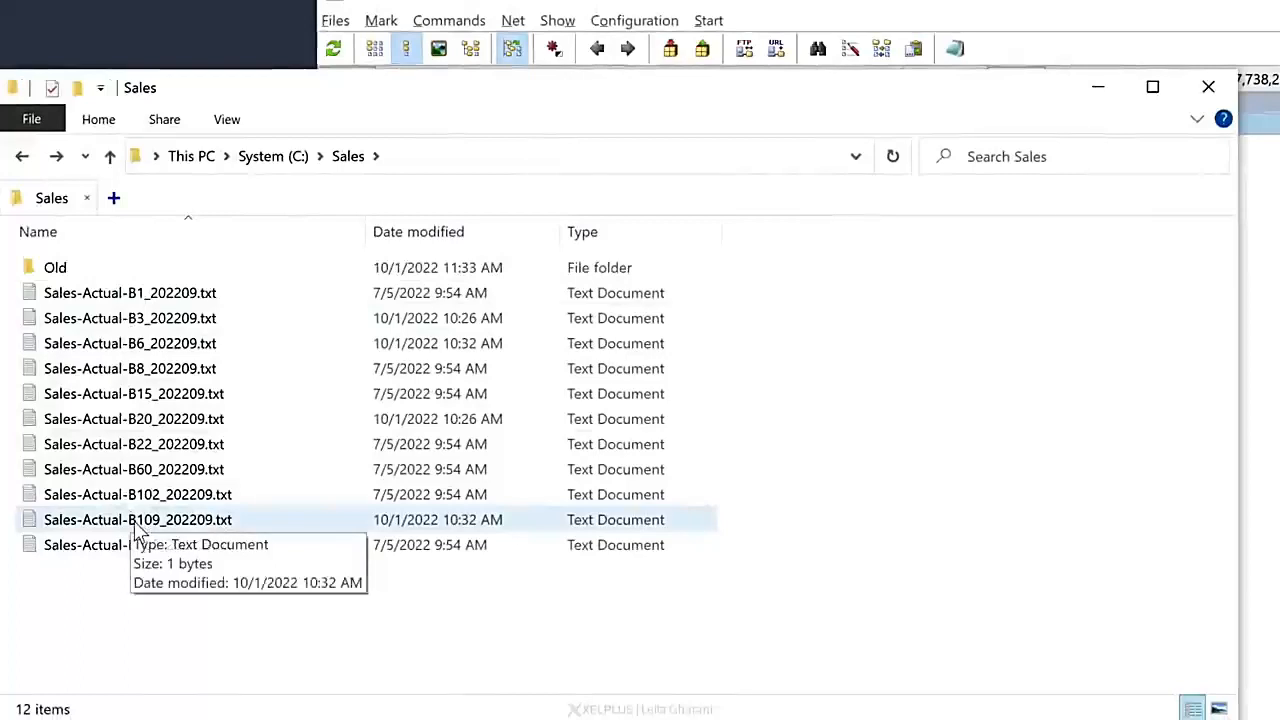
pyautogui.click(66, 270)
pyautogui.doubleClick(62, 268)
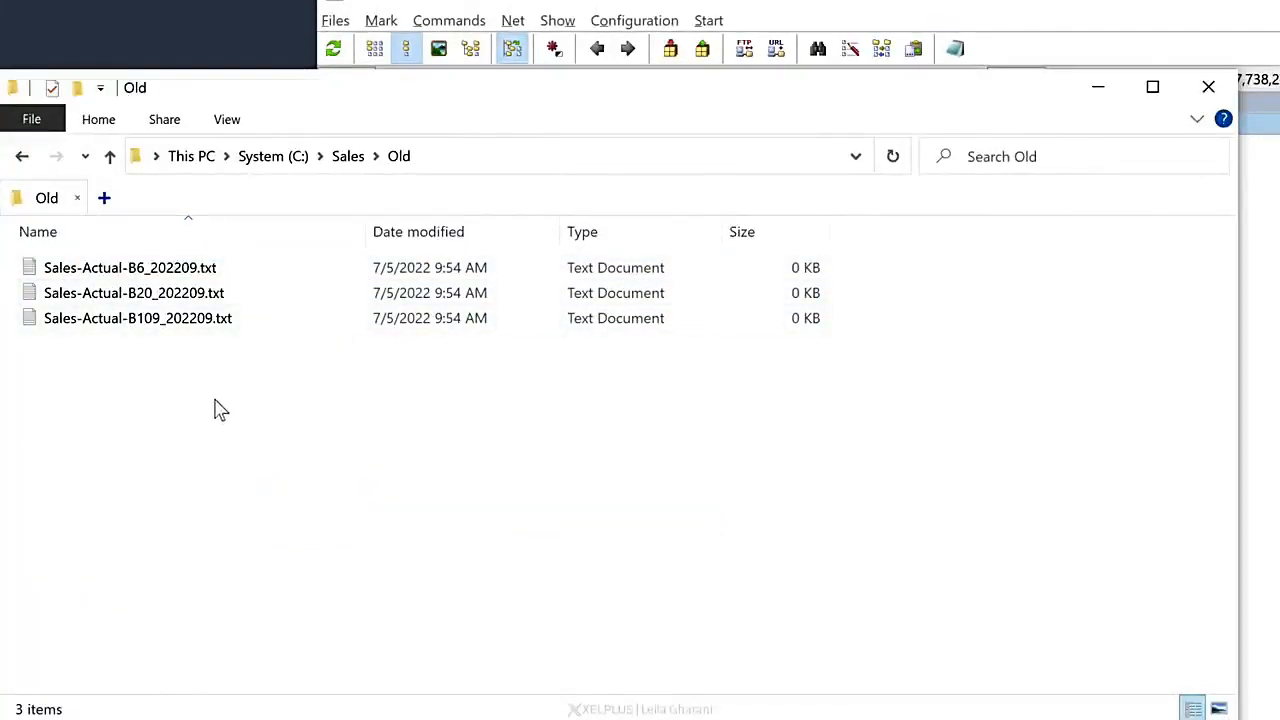
pyautogui.click(1096, 89)
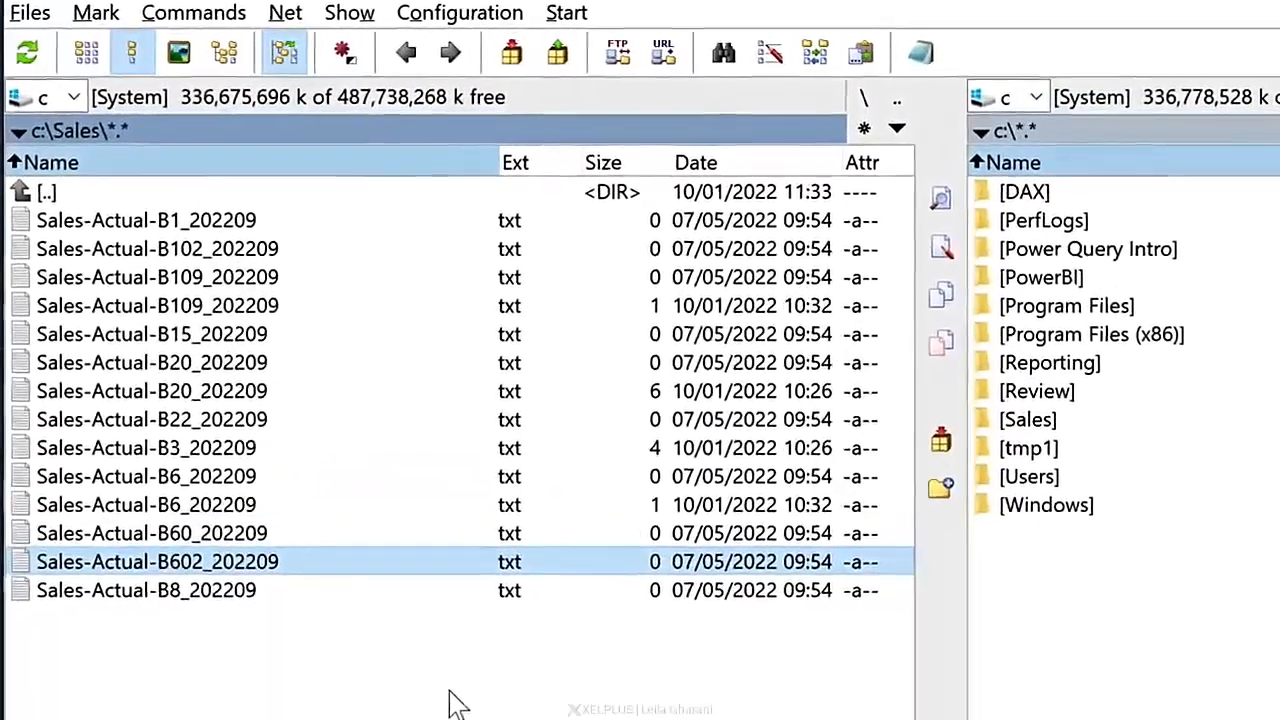
# Step: Leave the branch view and mark everything in Sales except the Old folder
pyautogui.hotkey('ctrl', 'b')
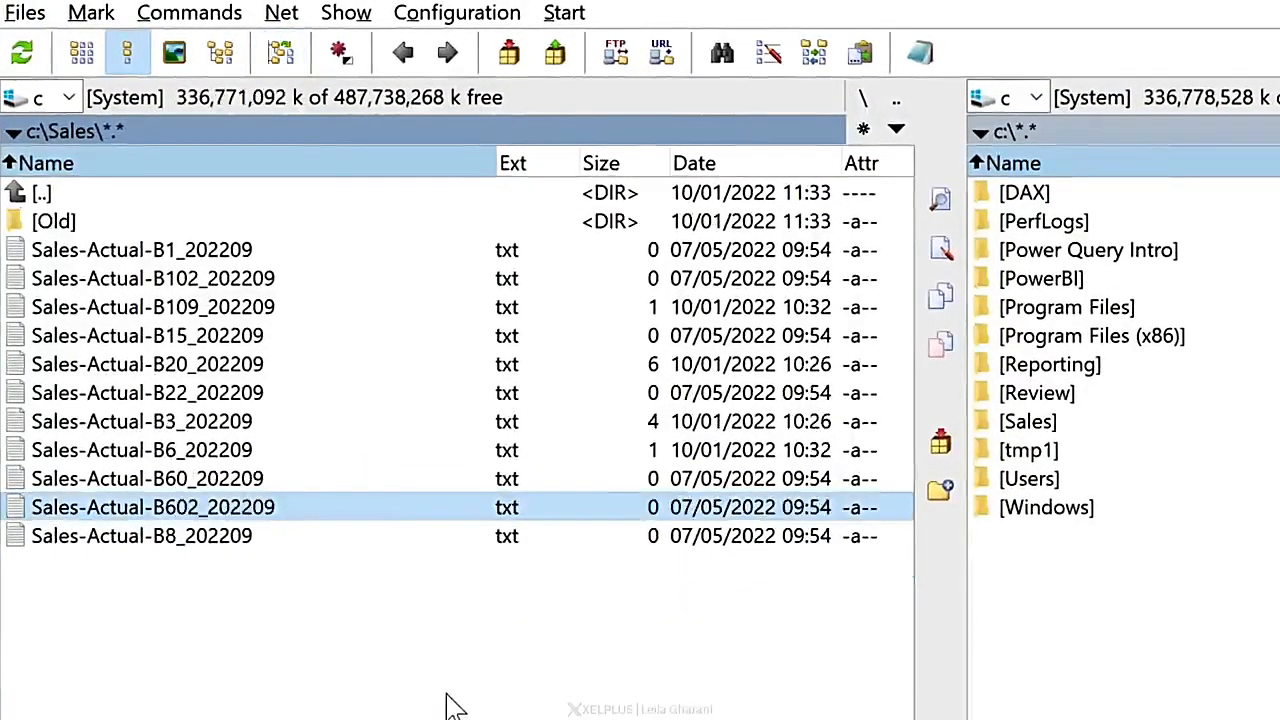
pyautogui.hotkey('ctrl', 'a')
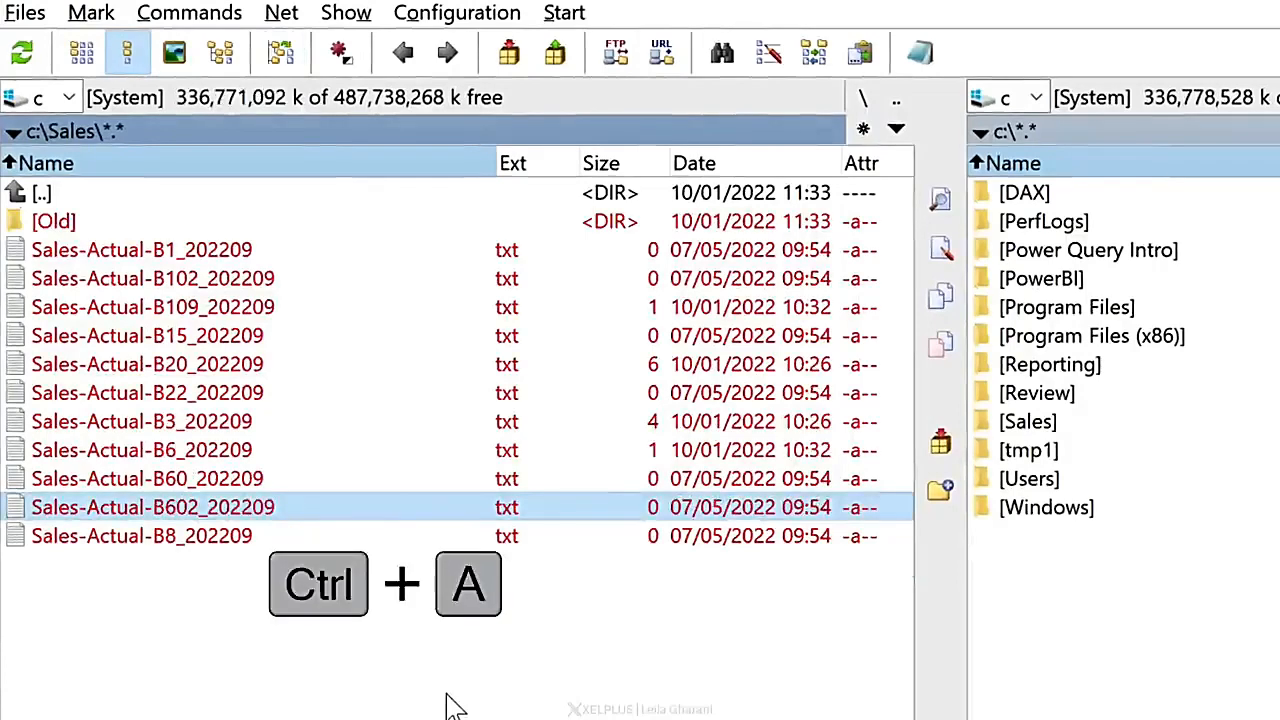
pyautogui.click(75, 222)
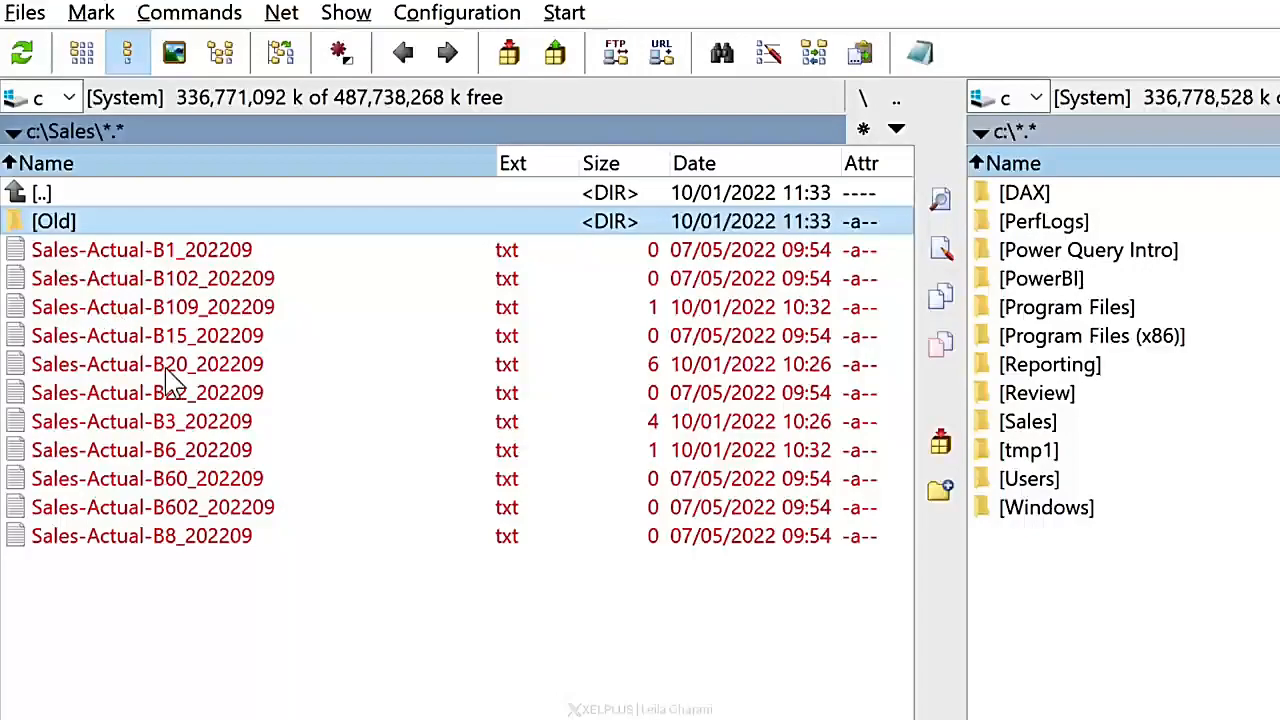
# Step: Open the marked files in the Multi-Rename Tool and try replacing "Actual" with "Latest" in their names
pyautogui.hotkey('ctrl', 'm')
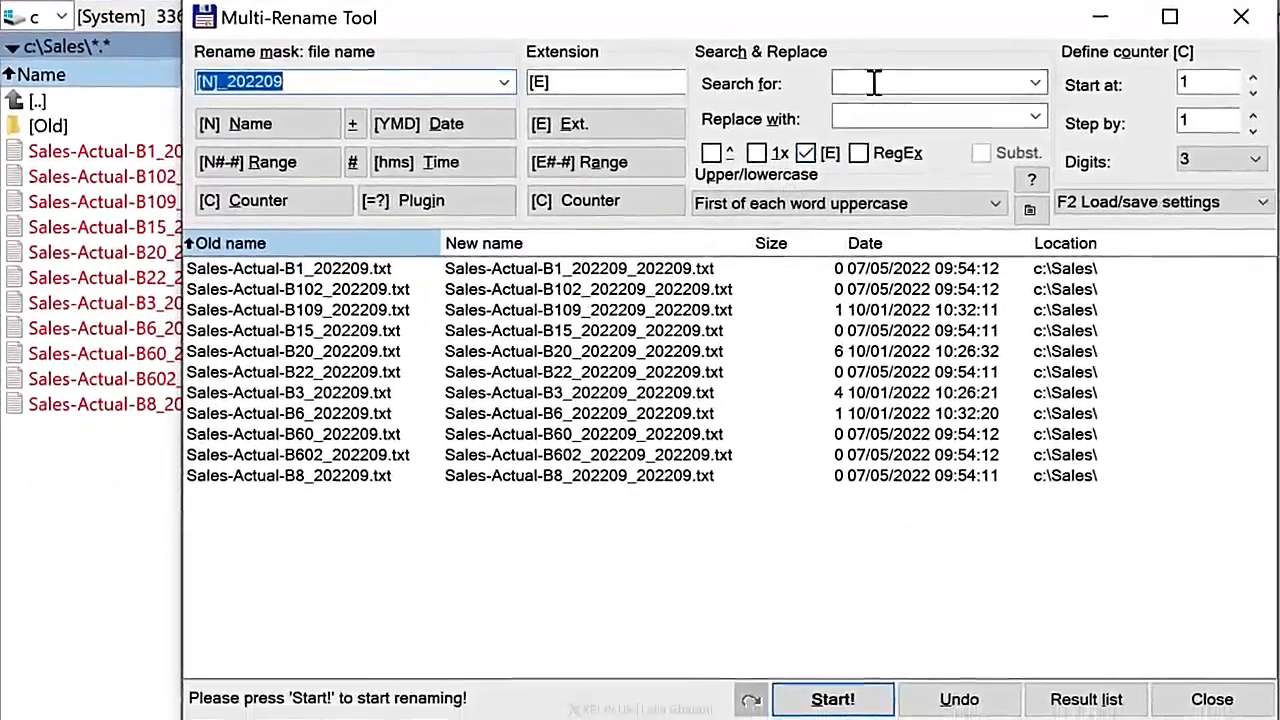
pyautogui.click(873, 83)
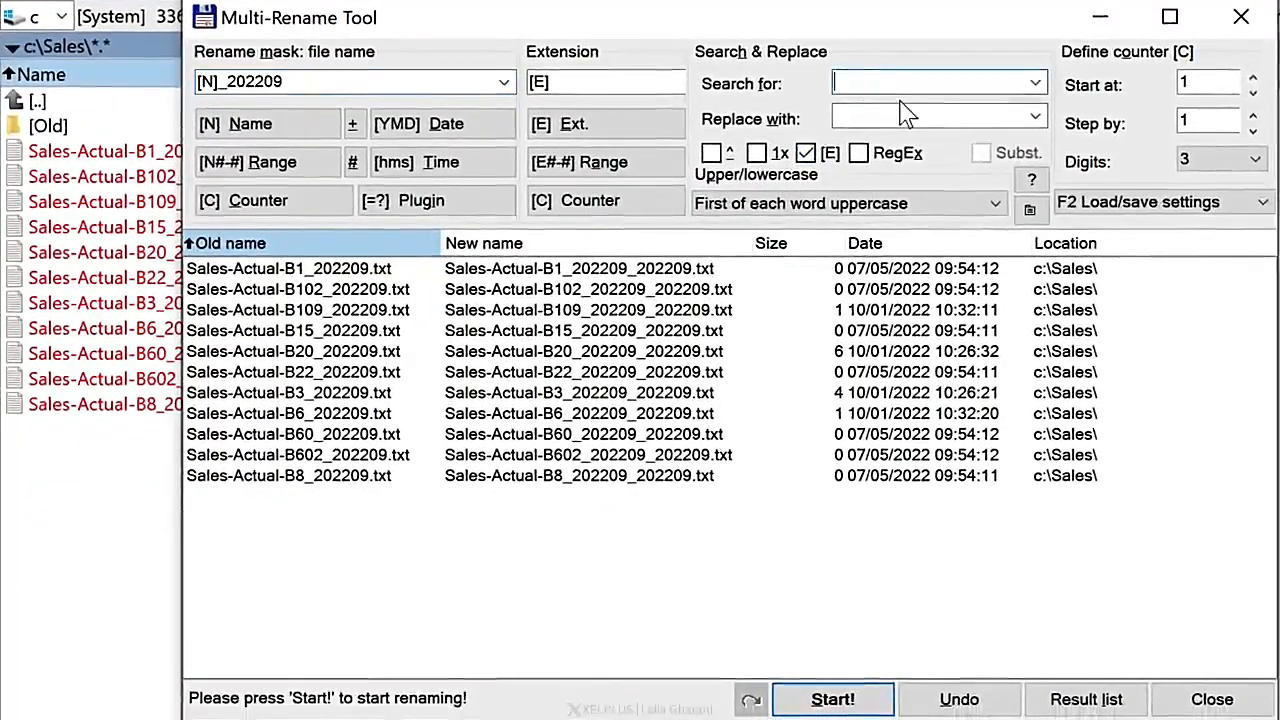
pyautogui.write('Actual')
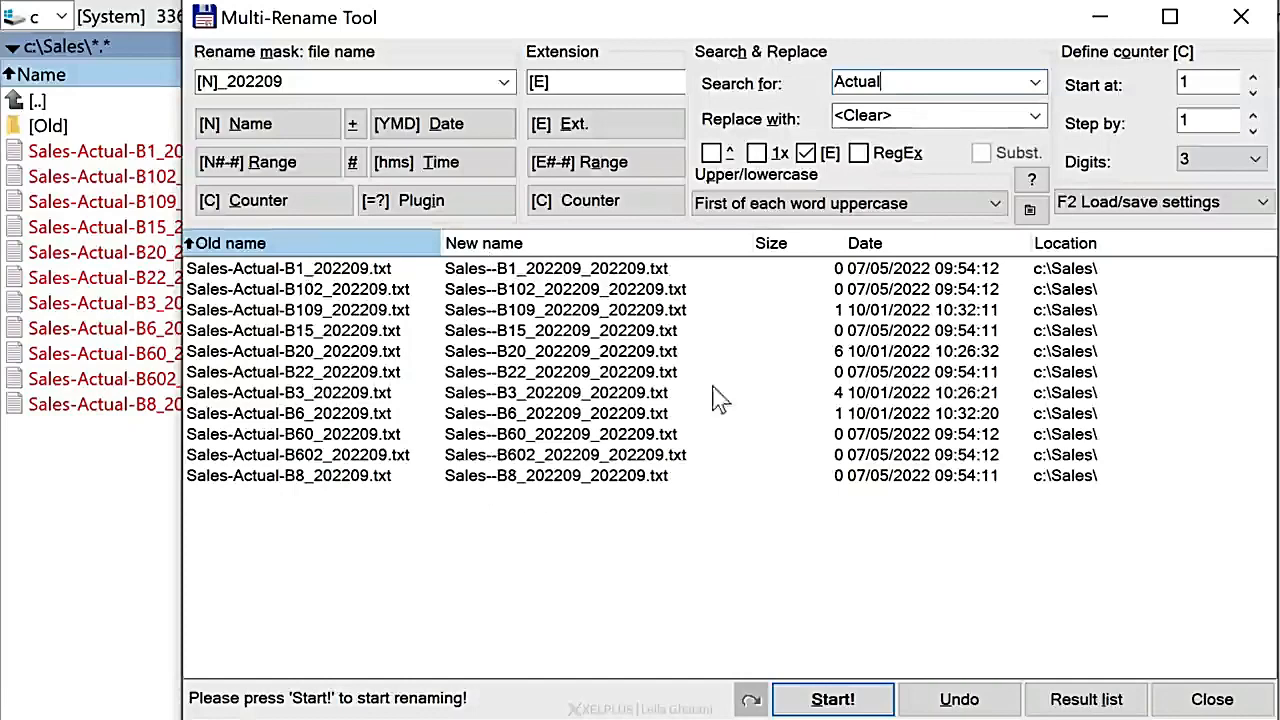
pyautogui.moveTo(925, 116); pyautogui.dragTo(836, 116)
pyautogui.write('Latest')
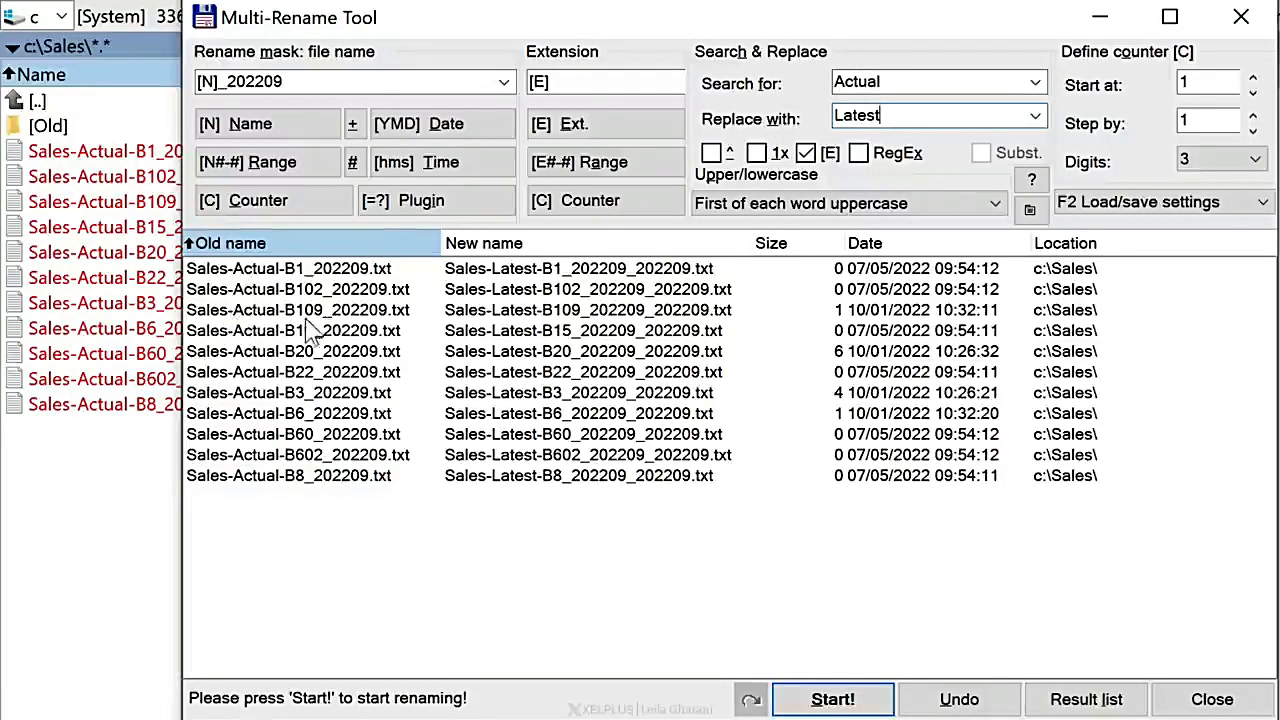
# Step: Change the search and replace so that every hyphen in the file names is replaced with an underscore
pyautogui.moveTo(882, 84); pyautogui.dragTo(836, 86)
pyautogui.write('-')
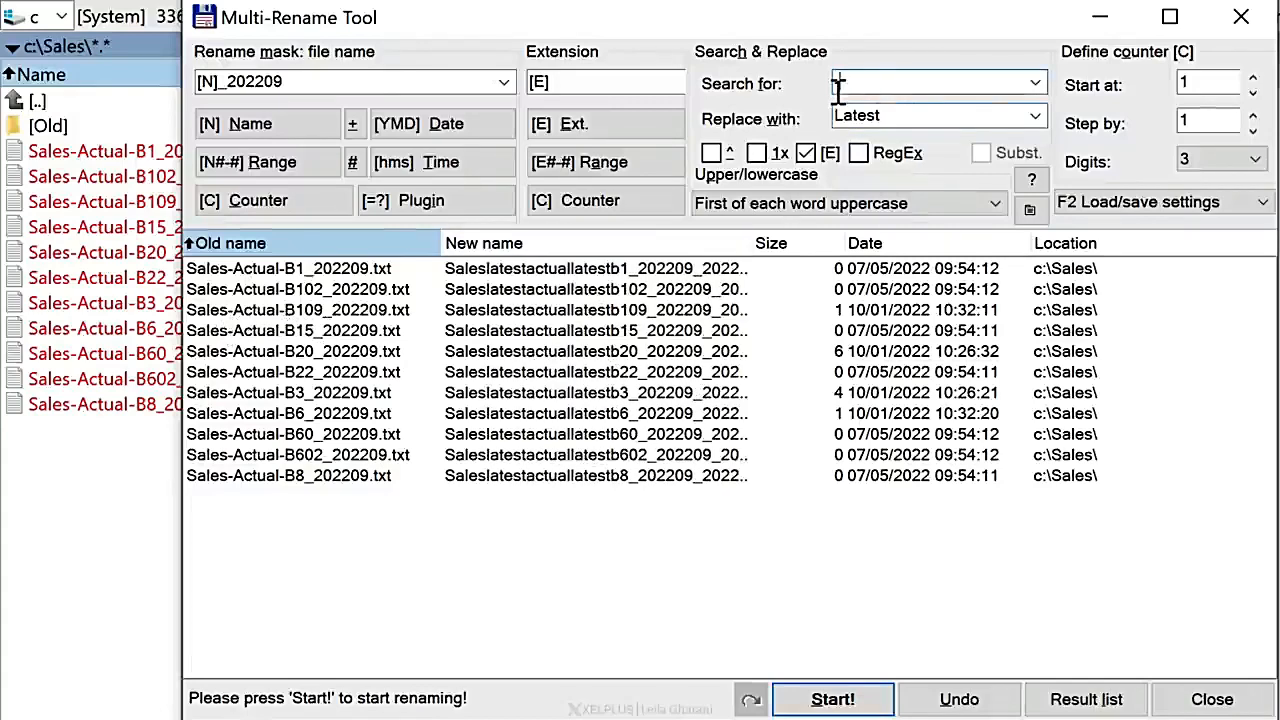
pyautogui.moveTo(894, 115); pyautogui.dragTo(745, 130)
pyautogui.write('_')
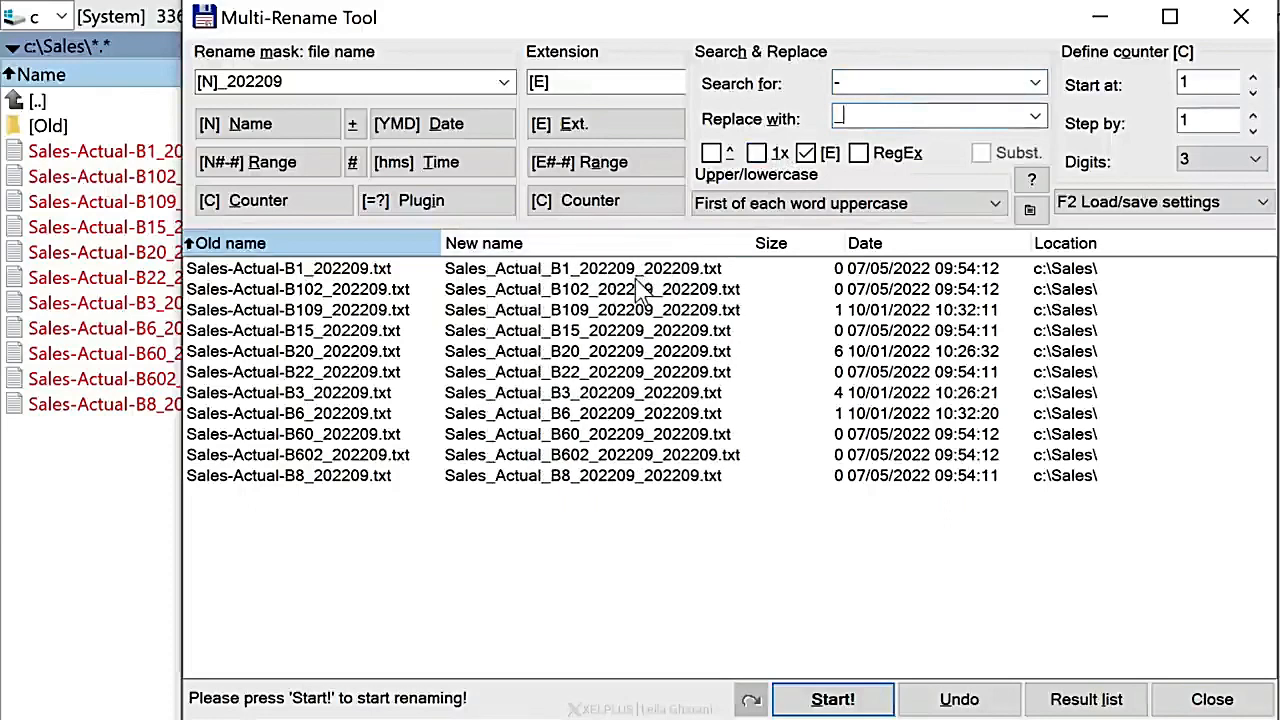
# Step: Remove the _202209 suffix from the file name mask, leaving only [N]
pyautogui.doubleClick(290, 82)
pyautogui.click(290, 82)
pyautogui.moveTo(288, 82); pyautogui.dragTo(228, 84)
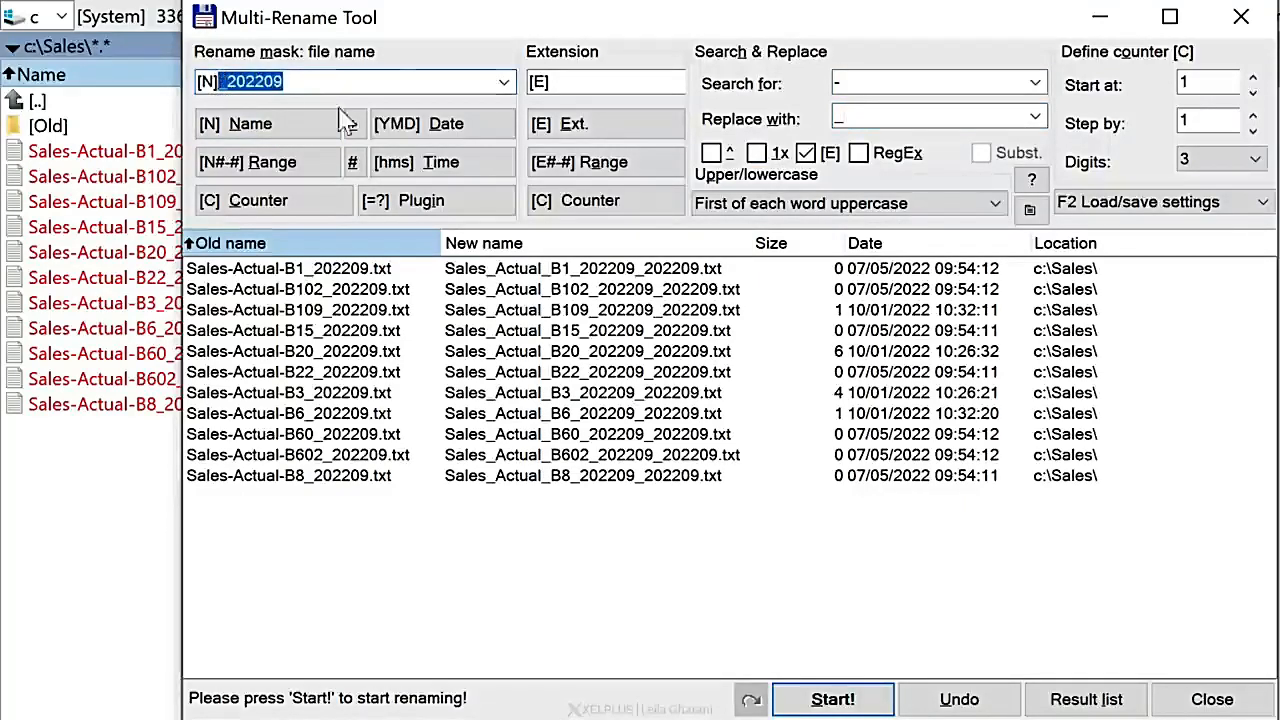
pyautogui.press('BackSpace')
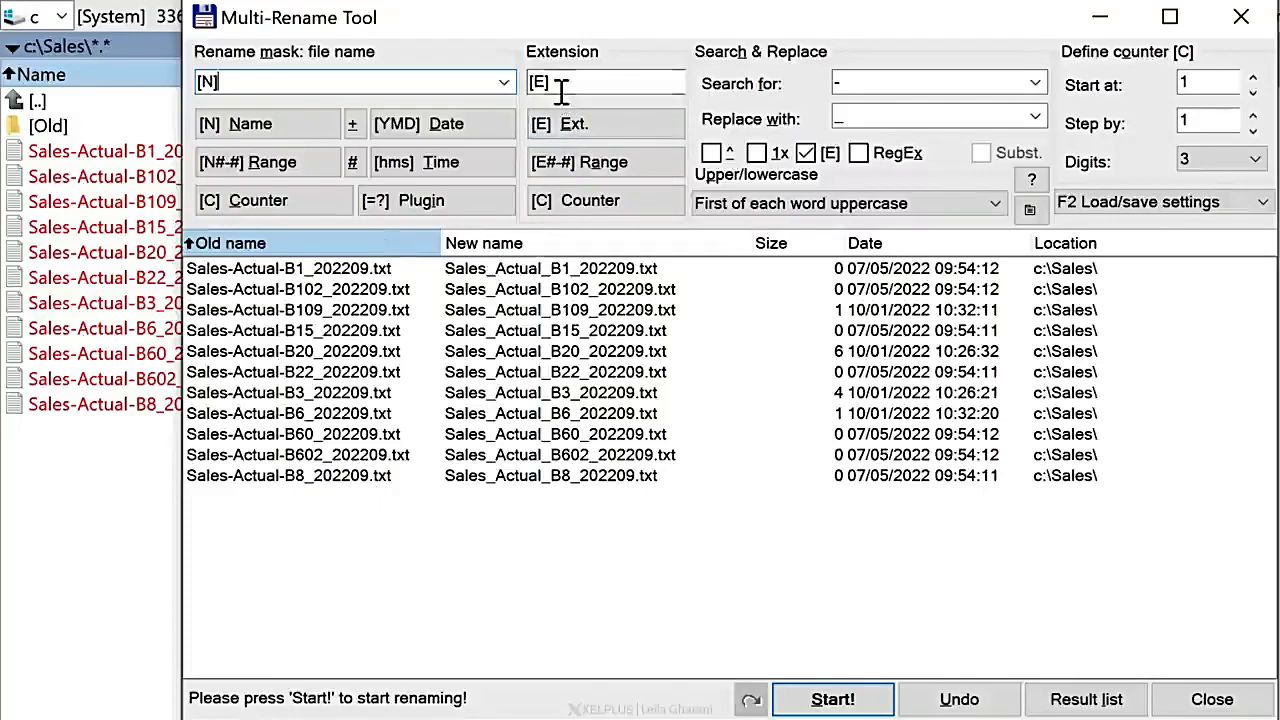
# Step: Set the extension mask to csv, run the batch rename and close the Multi-Rename Tool
pyautogui.moveTo(552, 84); pyautogui.dragTo(523, 88)
pyautogui.write('csv')
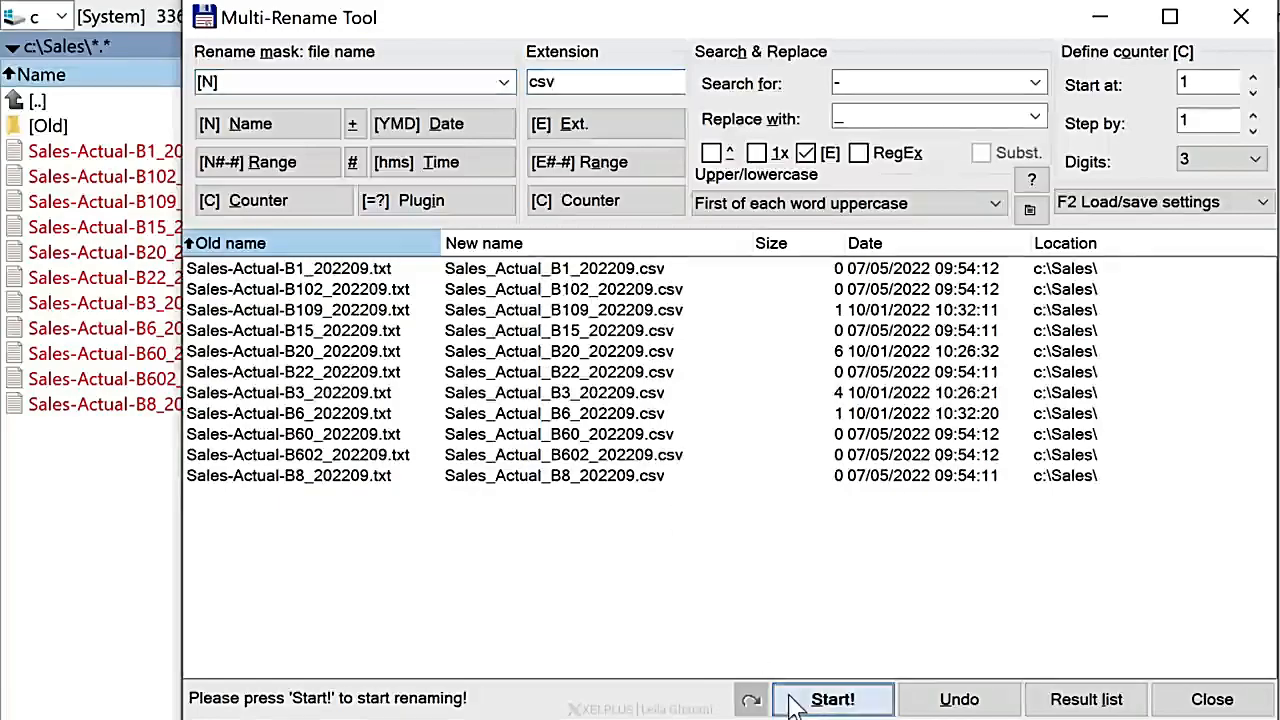
pyautogui.click(868, 697)
pyautogui.click(1195, 690)
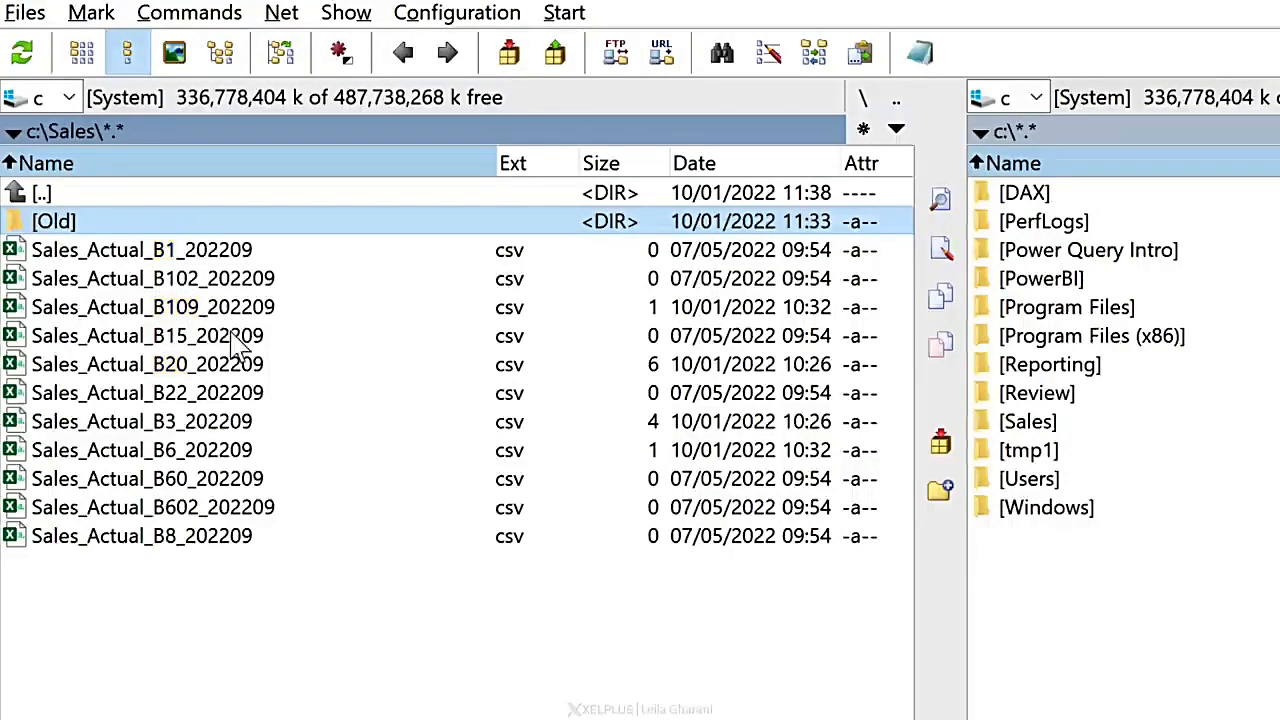
# Step: Mark all the csv files in Sales except the Old folder and open them in the Multi-Rename Tool
pyautogui.hotkey('ctrl', 'a')
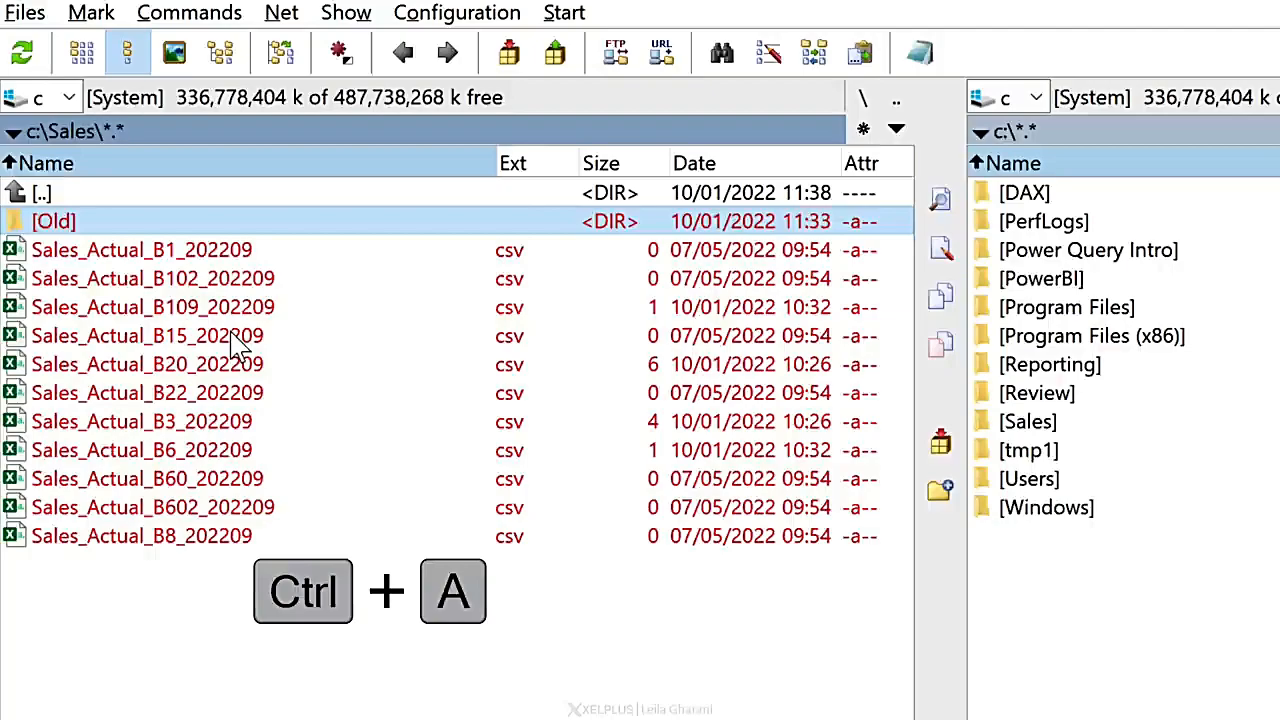
pyautogui.rightClick(74, 219)
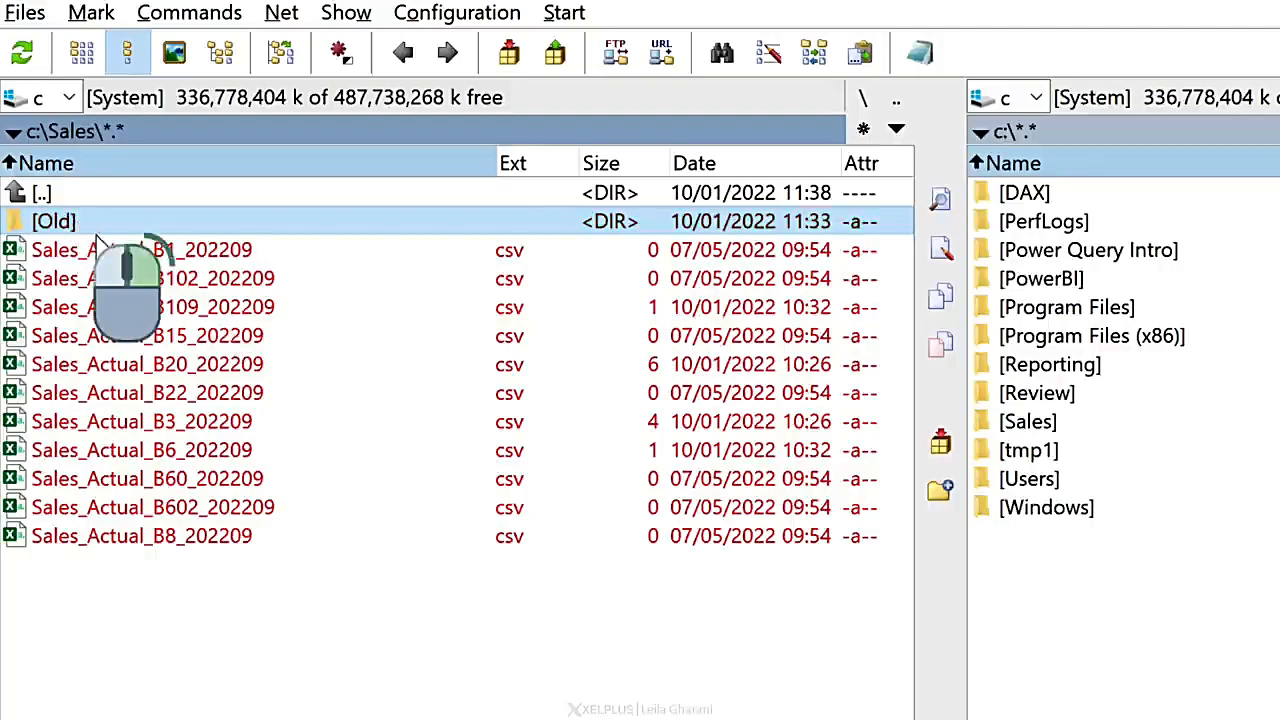
pyautogui.hotkey('ctrl', 'm')
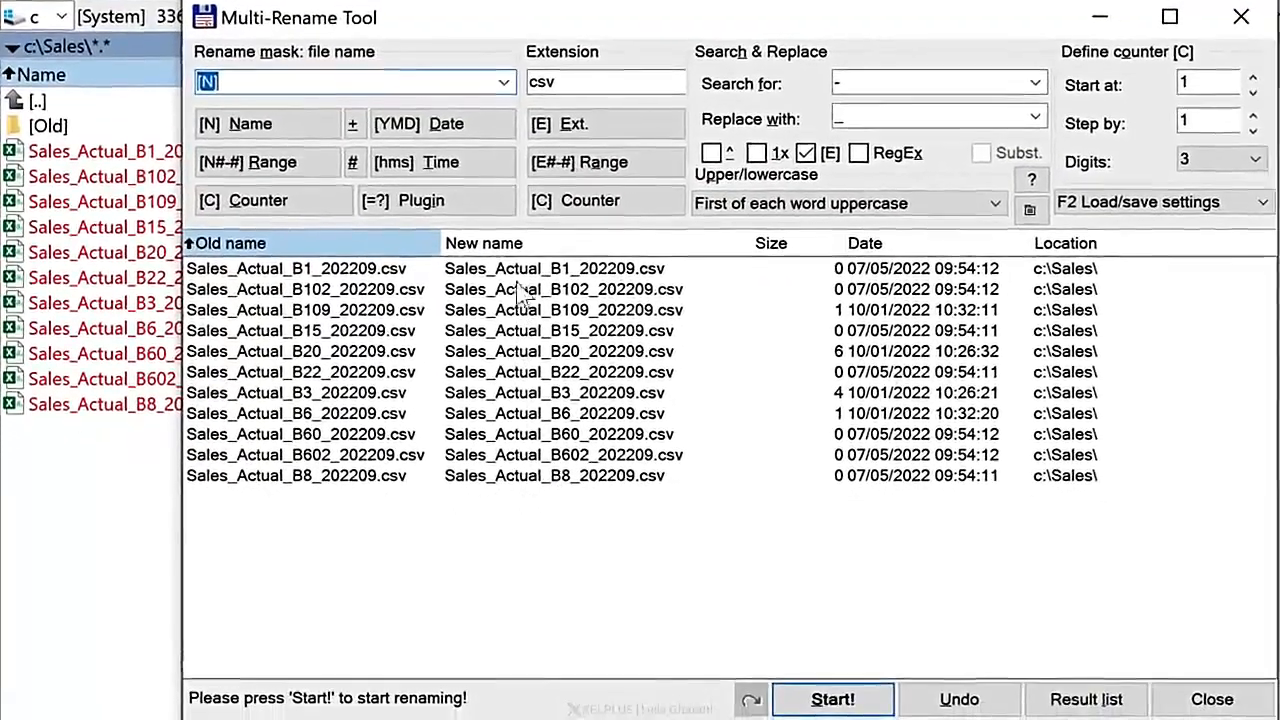
# Step: Replace the name mask with the character range [N14--8] by selecting B102 in the sample name, measuring the last character from the end
pyautogui.click(270, 172)
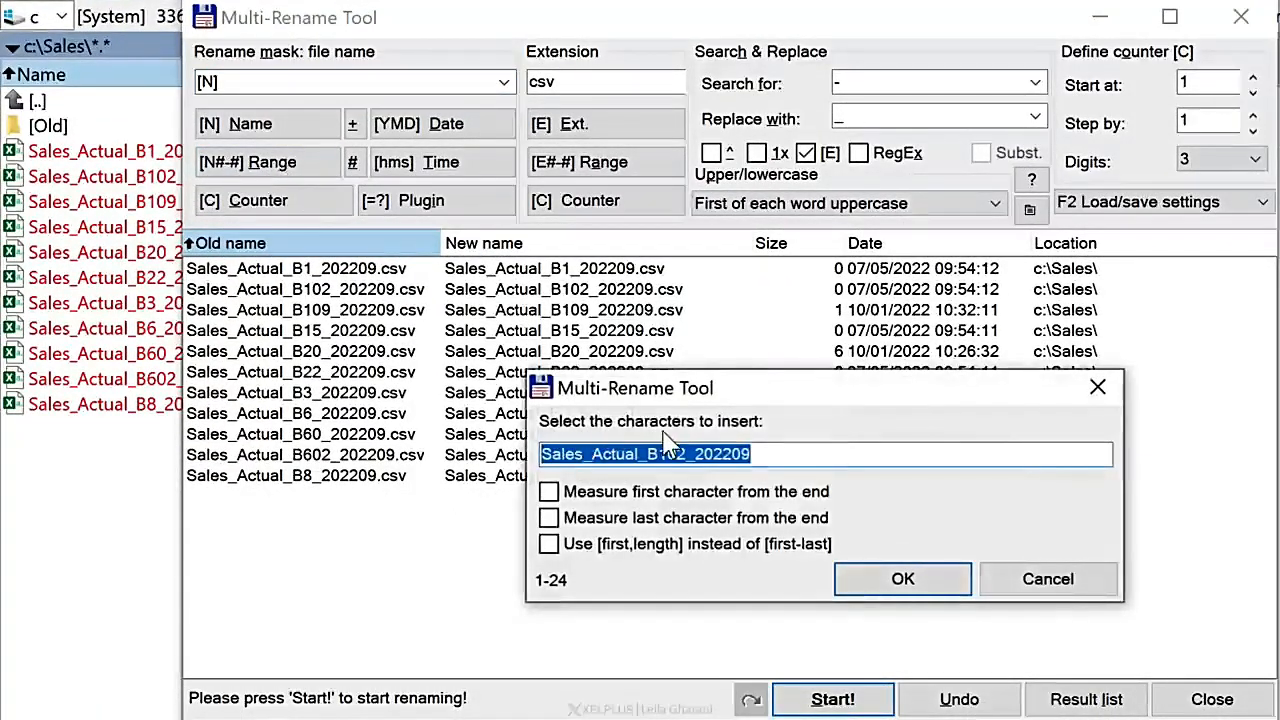
pyautogui.click(648, 455)
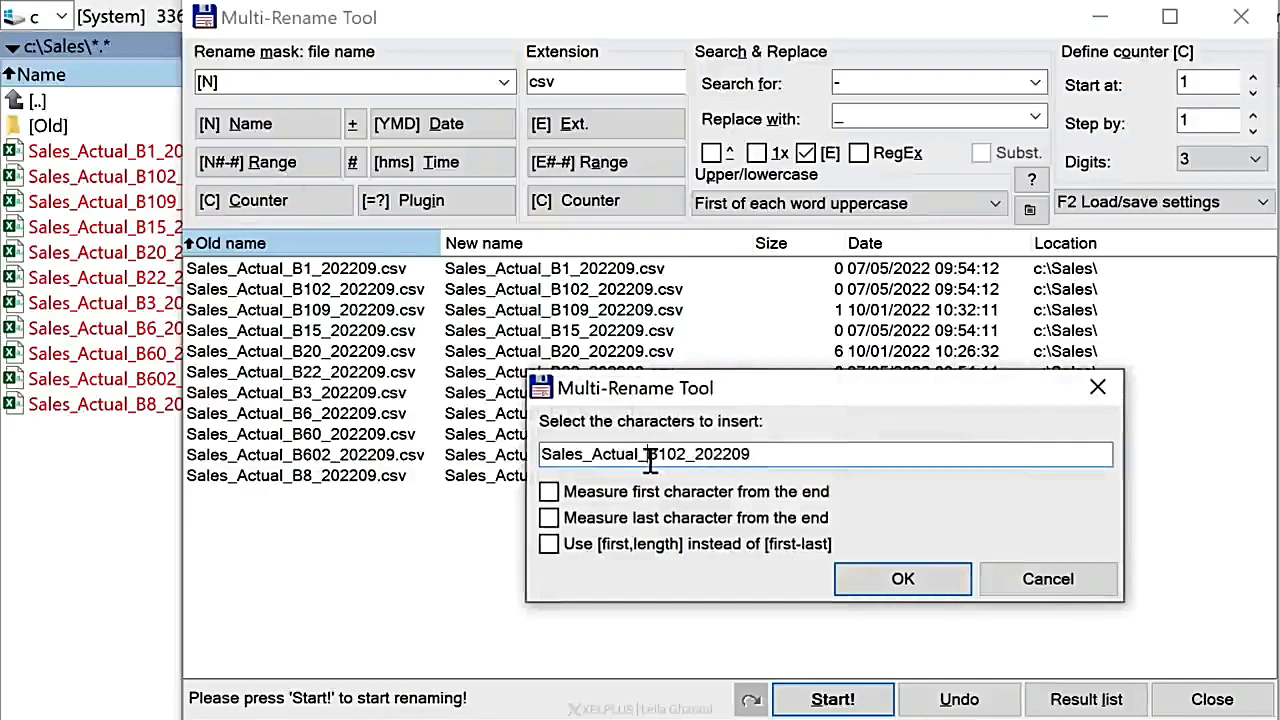
pyautogui.moveTo(652, 455); pyautogui.dragTo(686, 454)
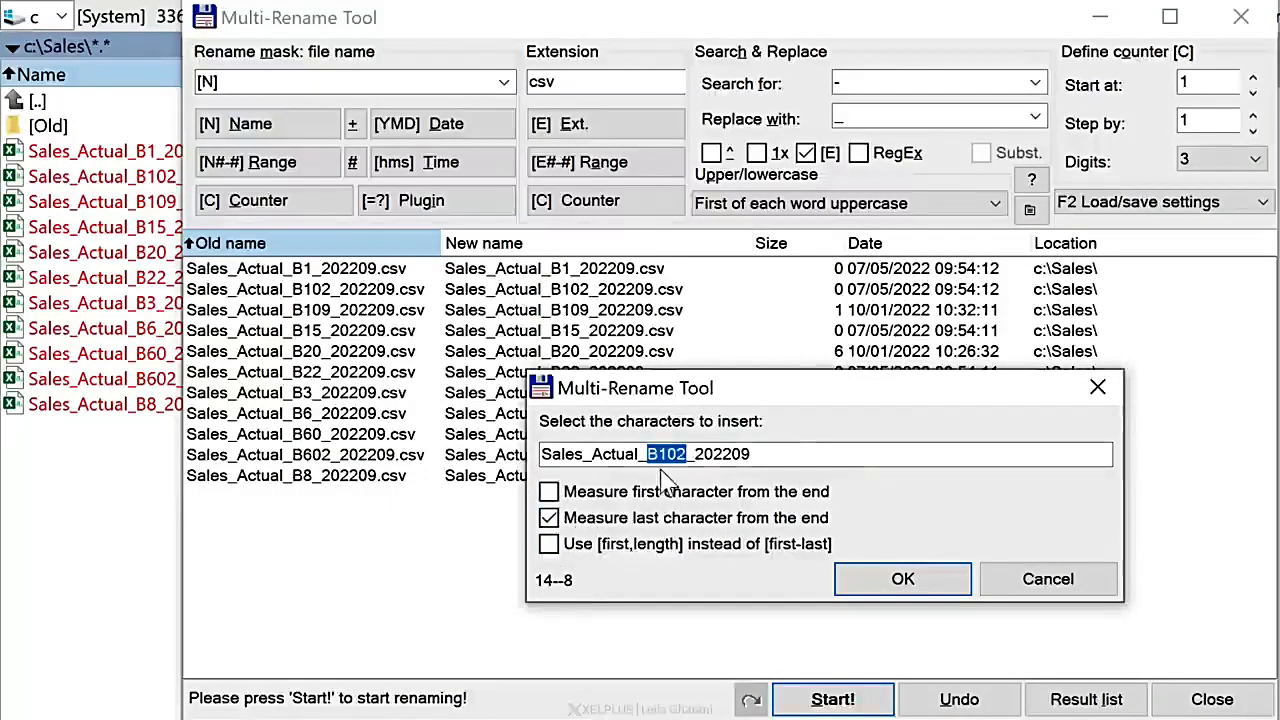
pyautogui.click(898, 582)
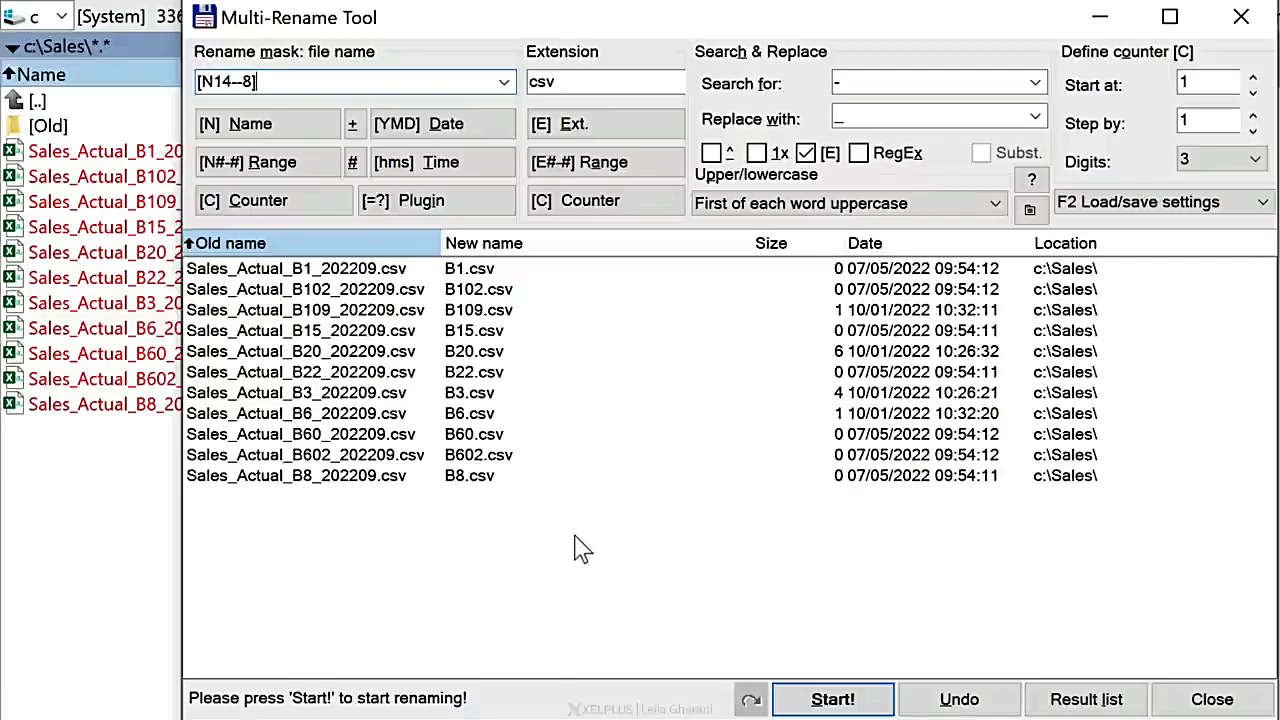
# Step: Run the batch rename with the range mask and close the Multi-Rename Tool
pyautogui.click(815, 698)
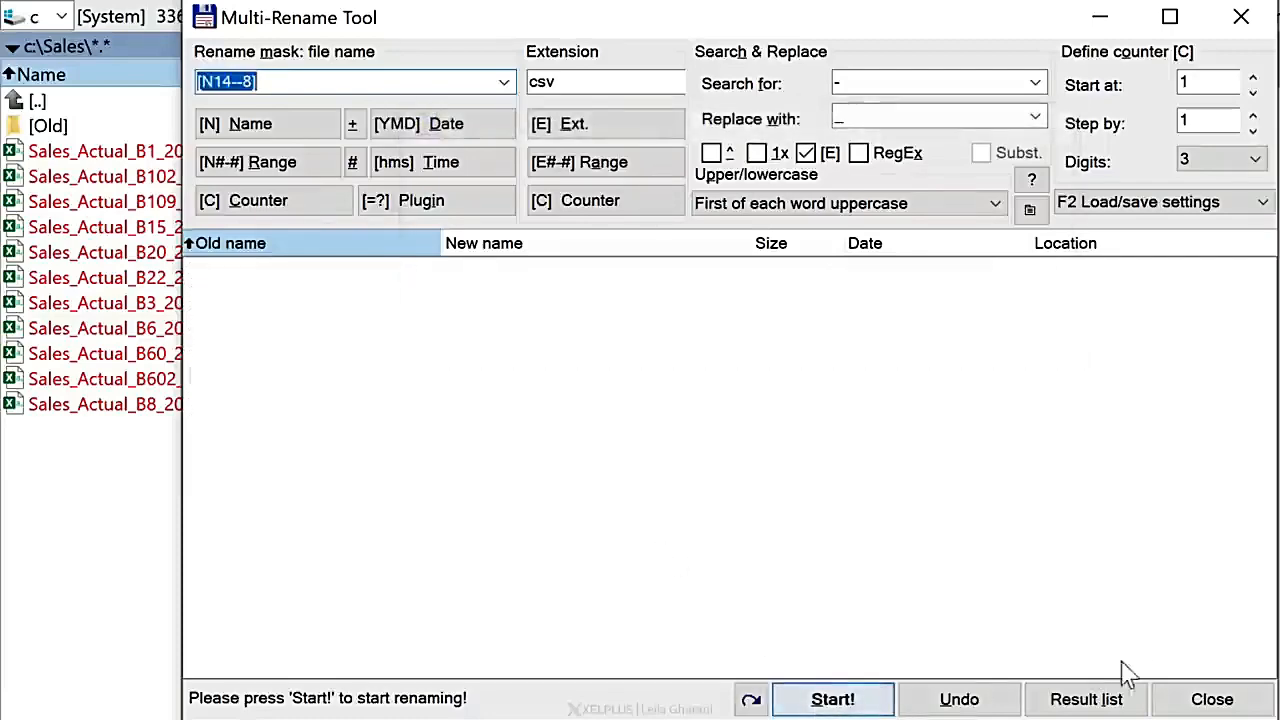
pyautogui.click(1183, 705)
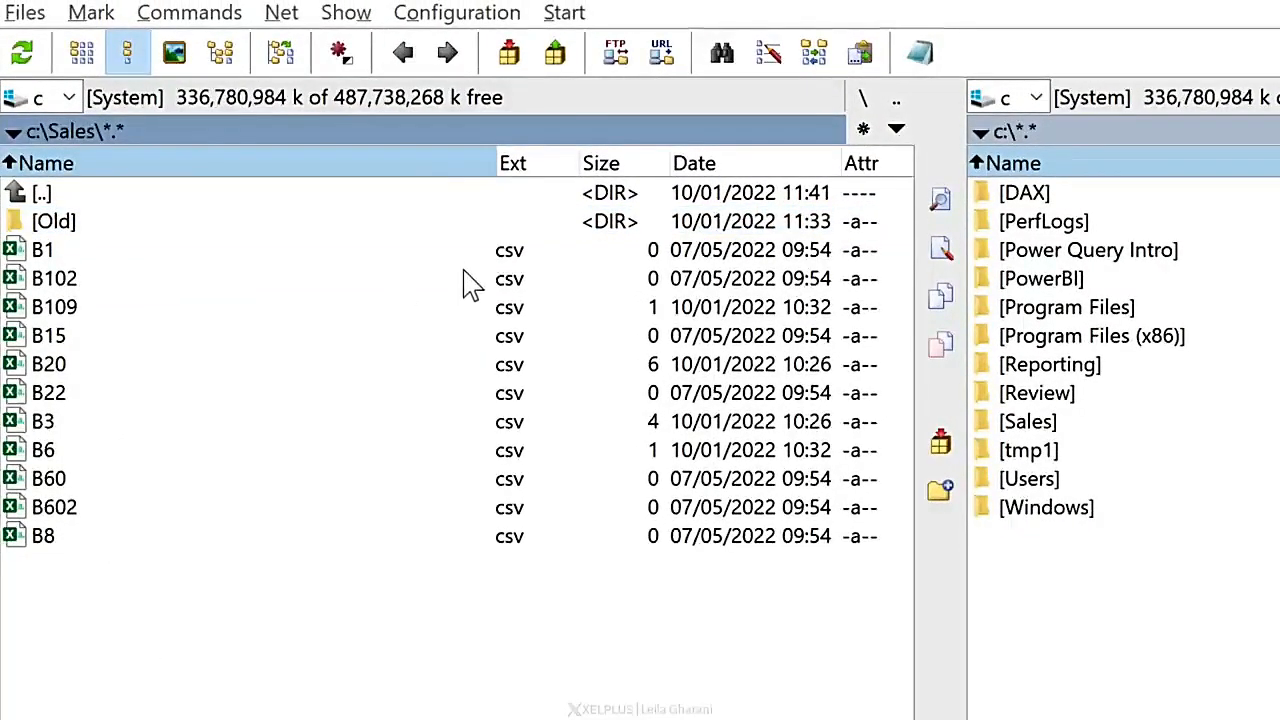
pyautogui.click(768, 55)
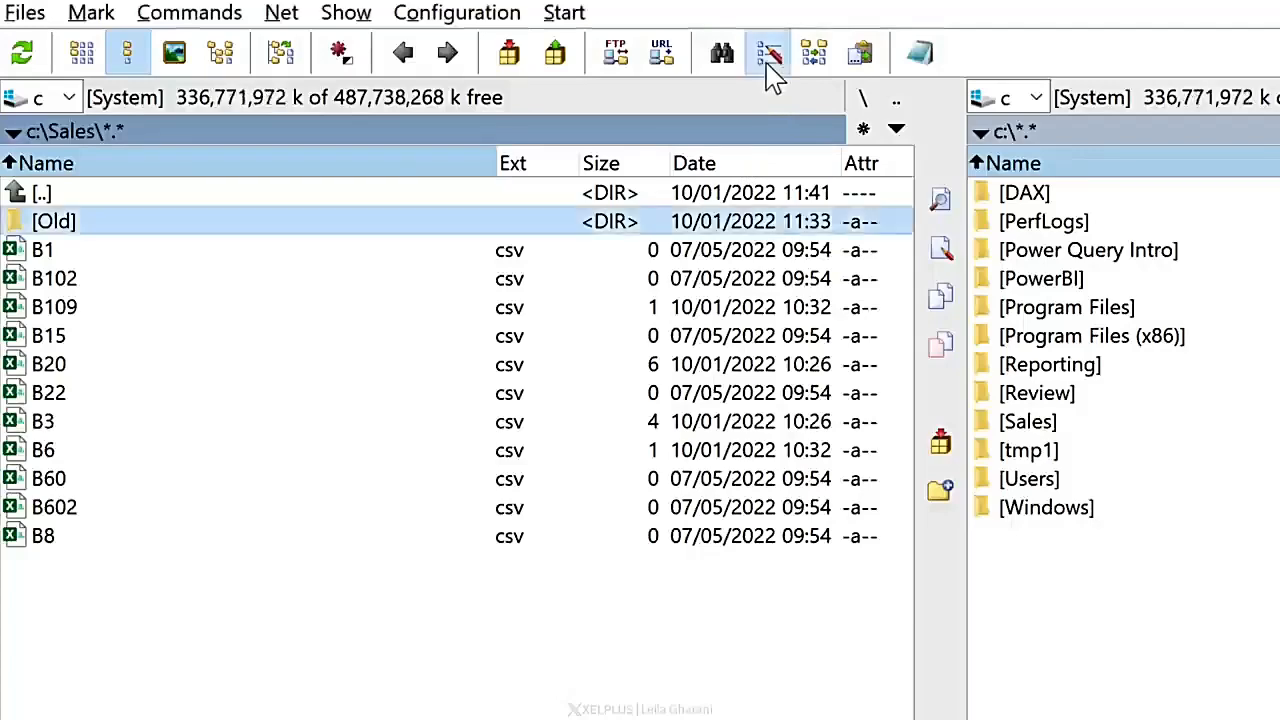